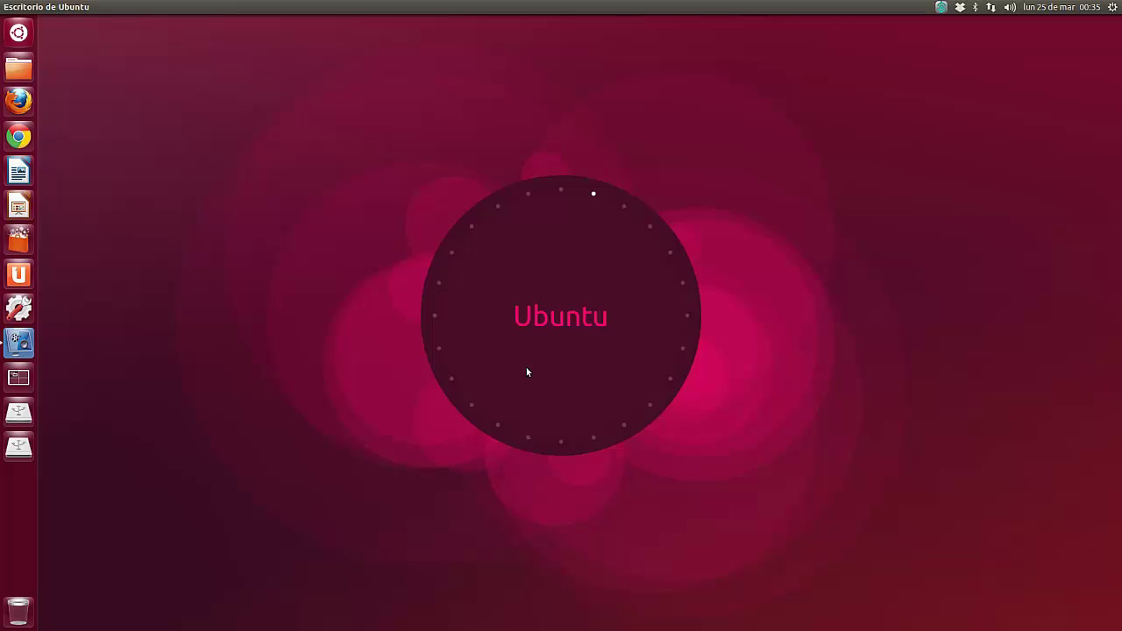
Search the system for "respaldo" and open the Respaldo backup application.
{"action": "left_click", "coordinate": [19, 33]}
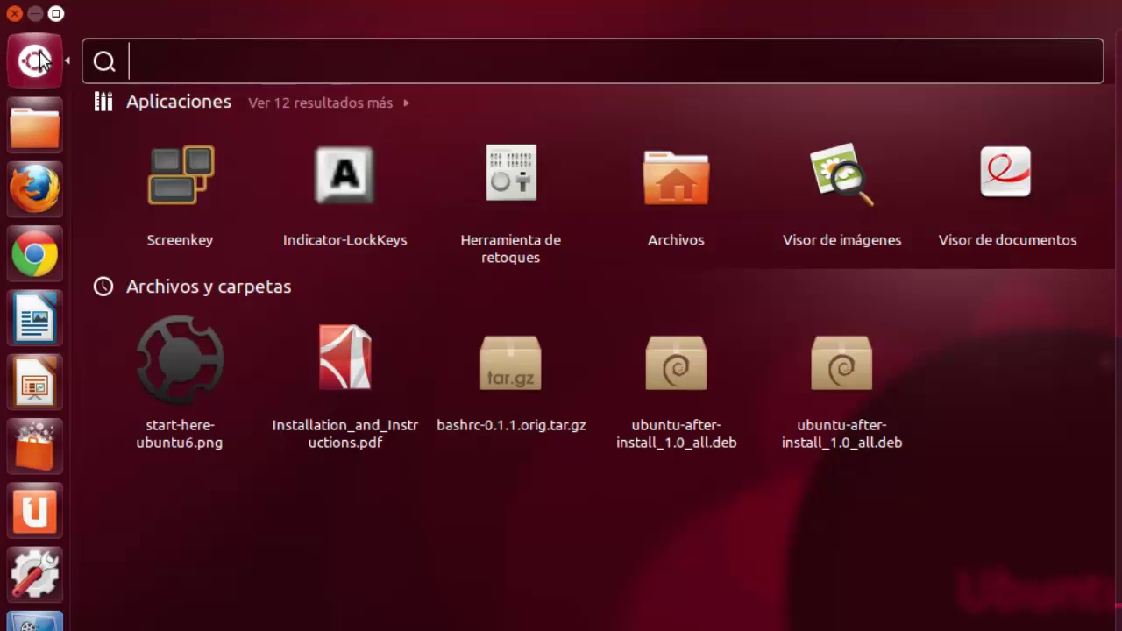
{"action": "type", "text": "res"}
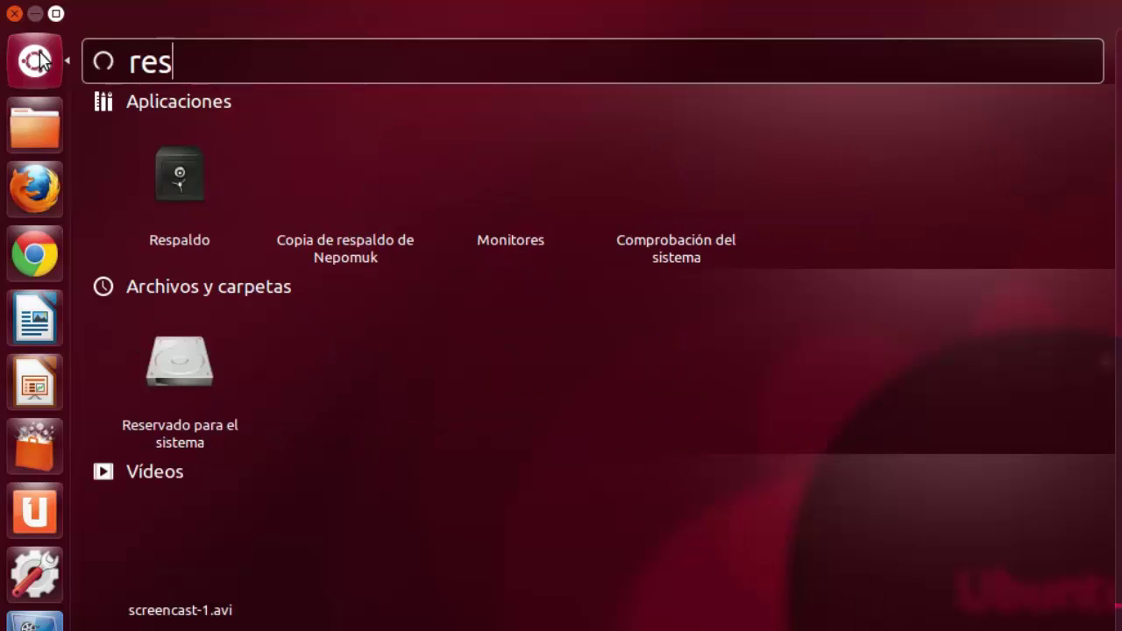
{"action": "type", "text": "paldo"}
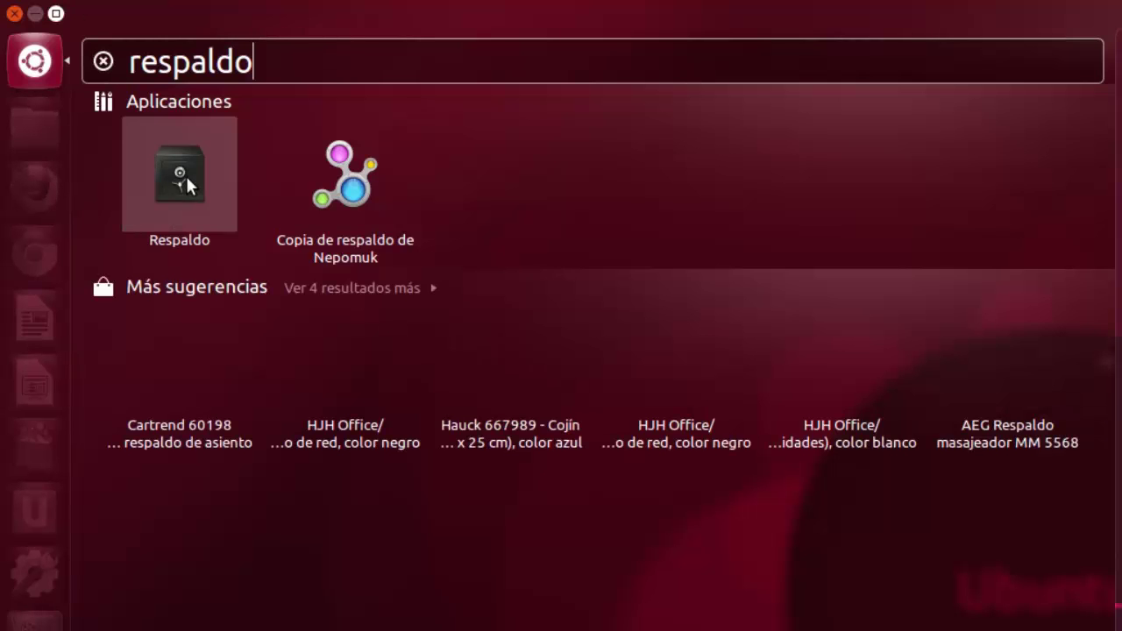
{"action": "left_click", "coordinate": [175, 165]}
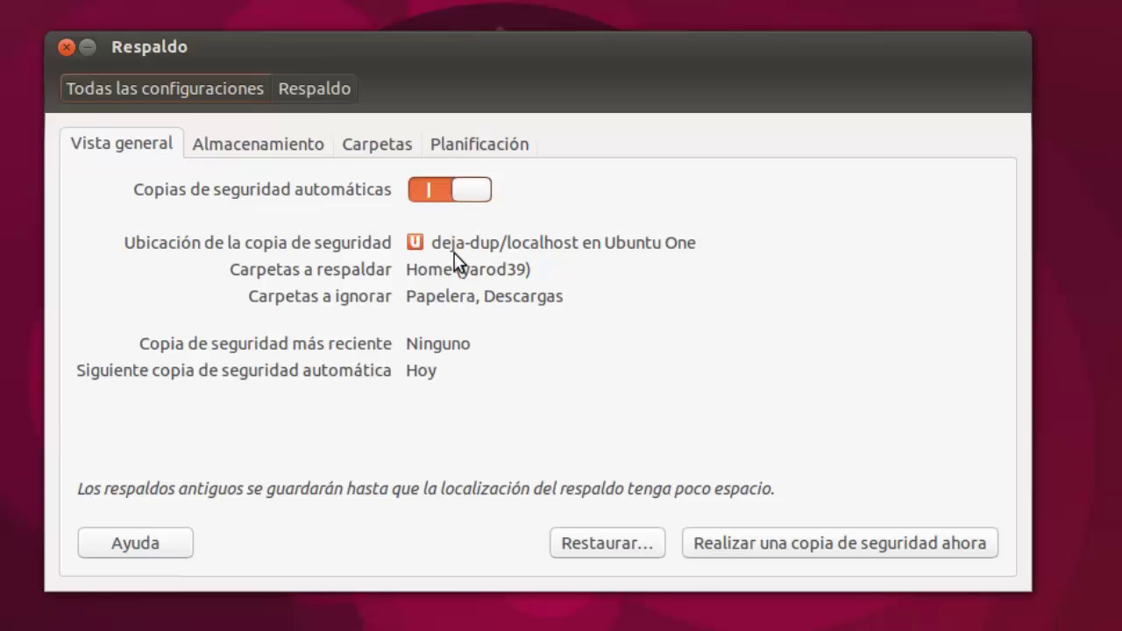
Review the backup frequency options, keeping Semanalmente, and view the restore dialog without restoring anything.
{"action": "left_click", "coordinate": [462, 150]}
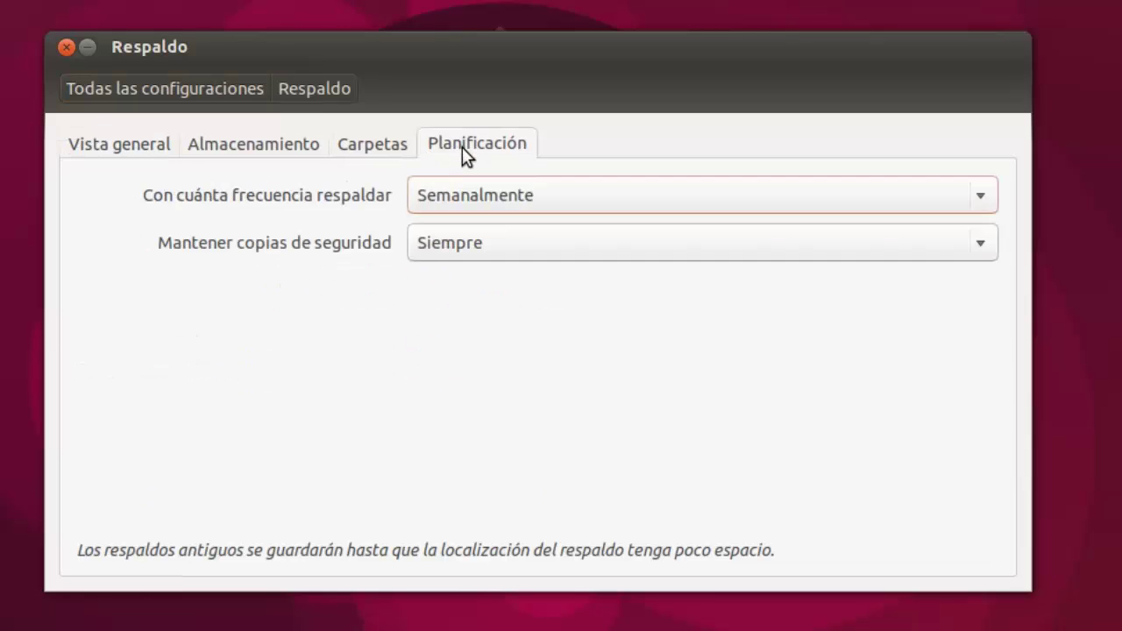
{"action": "left_click", "coordinate": [508, 209]}
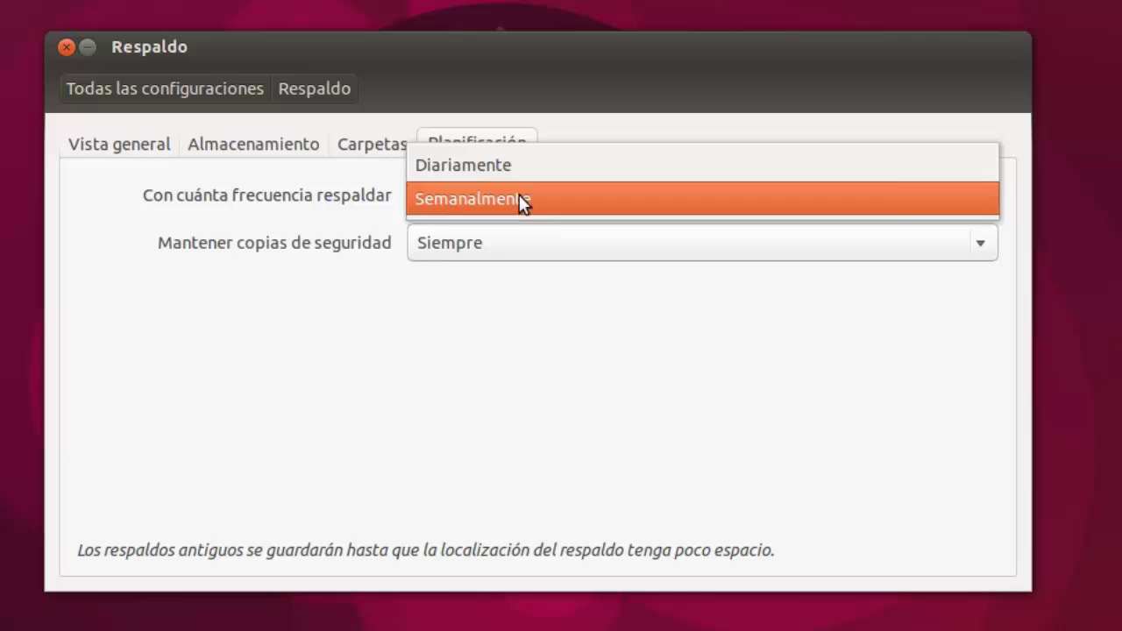
{"action": "left_click", "coordinate": [519, 199]}
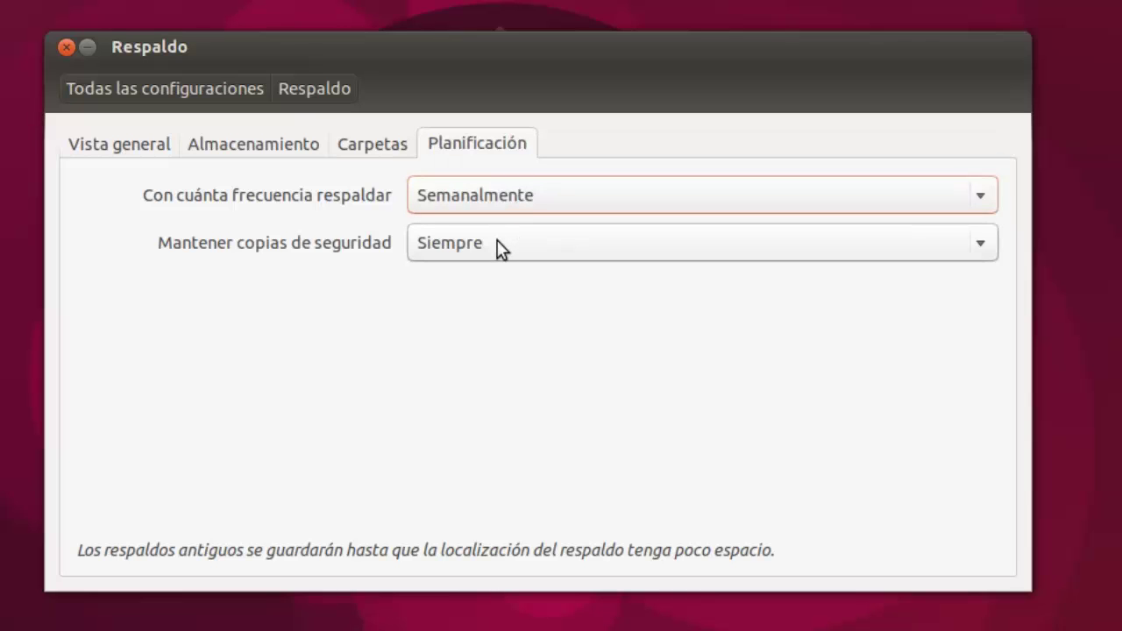
{"action": "left_click", "coordinate": [141, 147]}
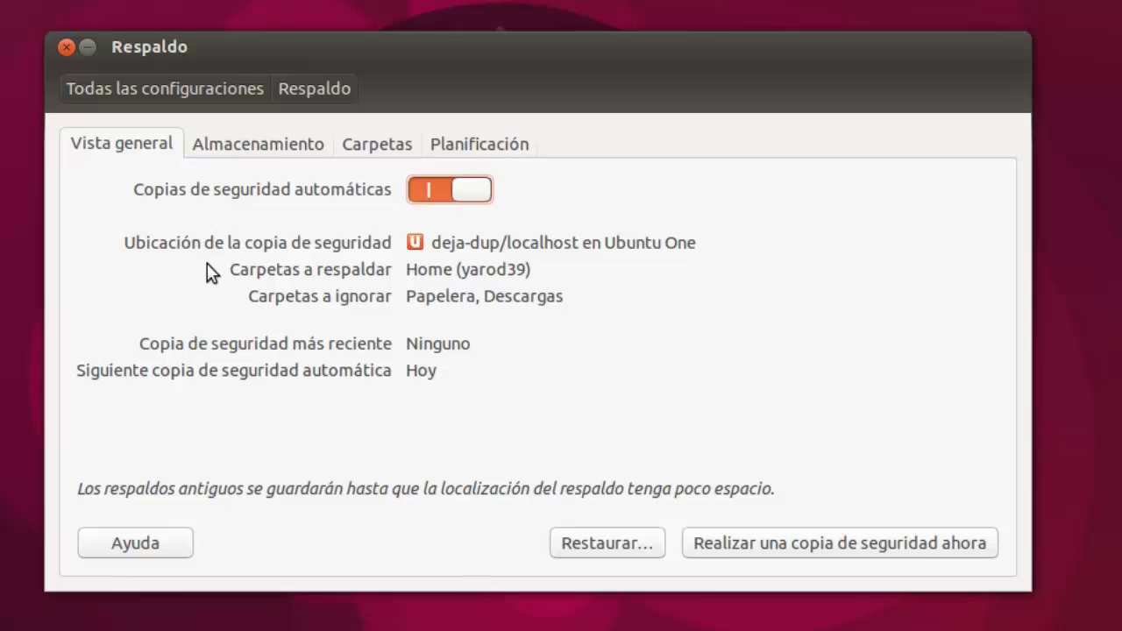
{"action": "left_click", "coordinate": [596, 551]}
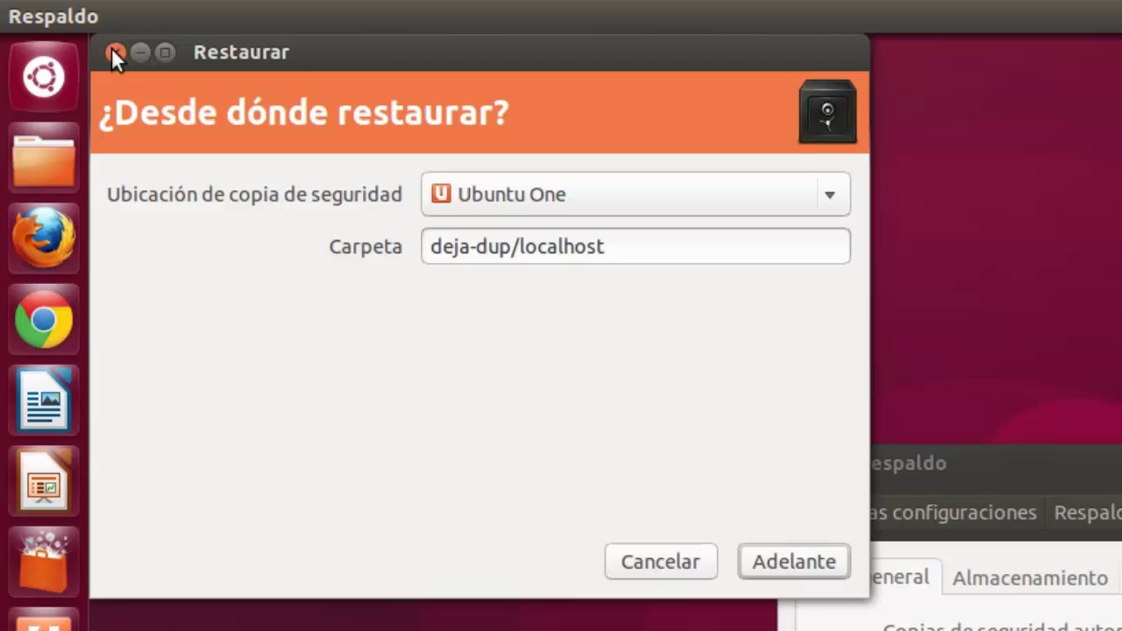
{"action": "left_click", "coordinate": [113, 51]}
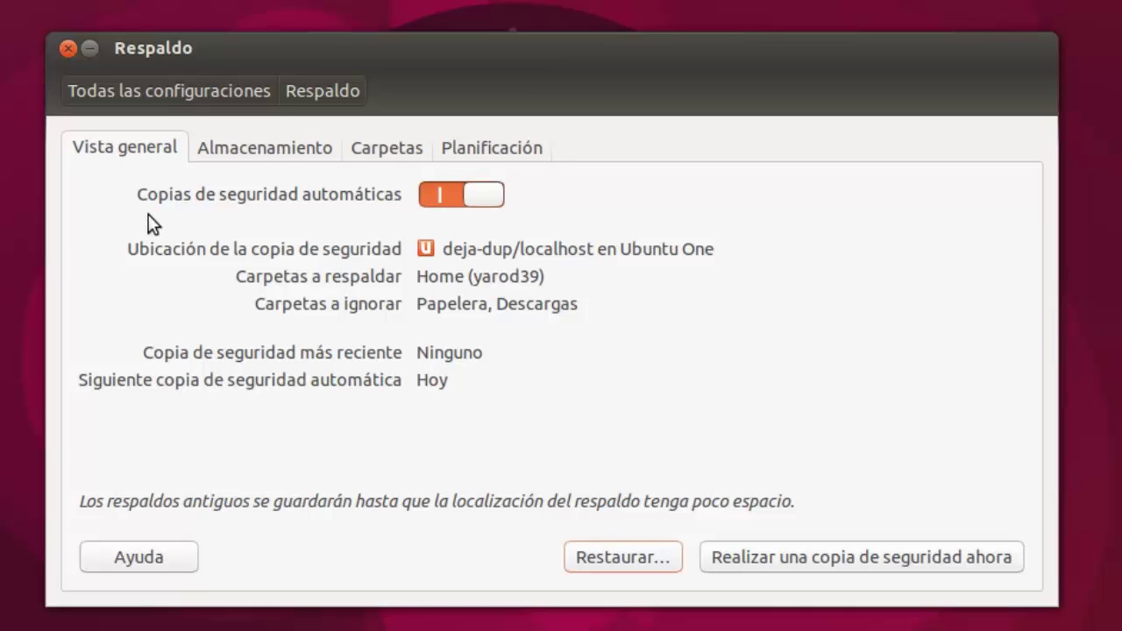
Review the available backup storage locations, keeping Ubuntu One as the selected location.
{"action": "left_click", "coordinate": [245, 150]}
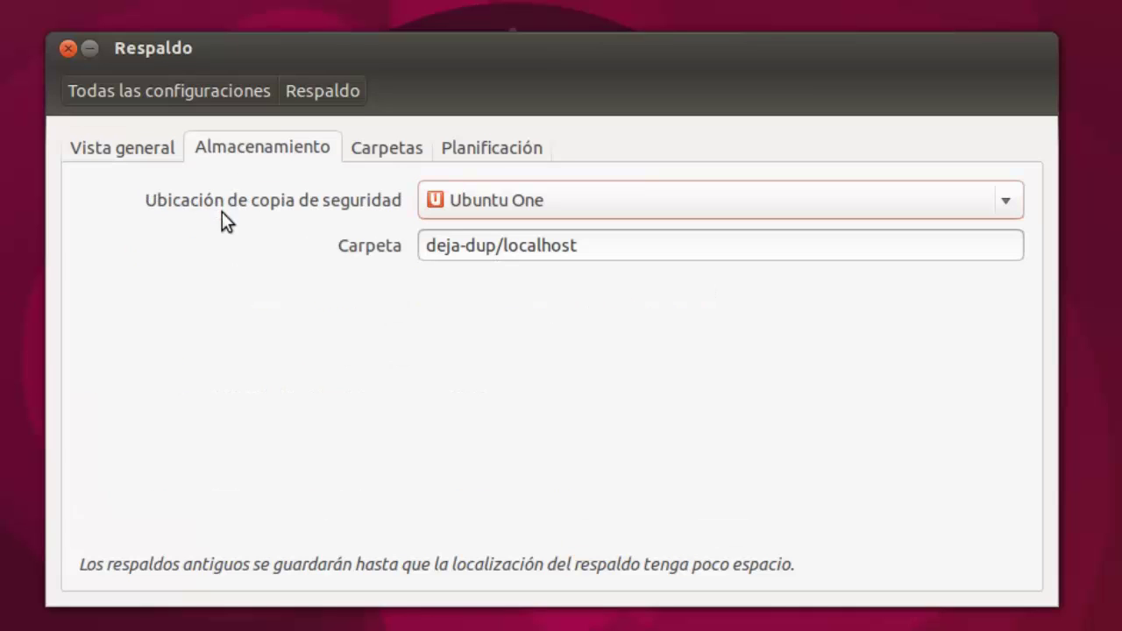
{"action": "left_click", "coordinate": [1008, 200]}
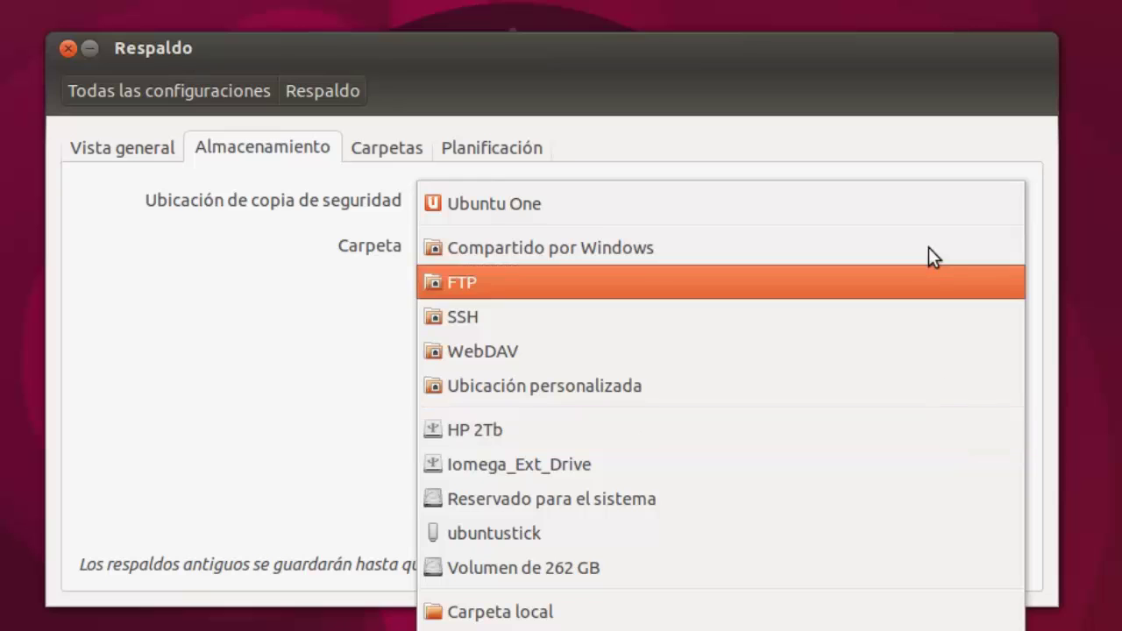
{"action": "left_click", "coordinate": [934, 216]}
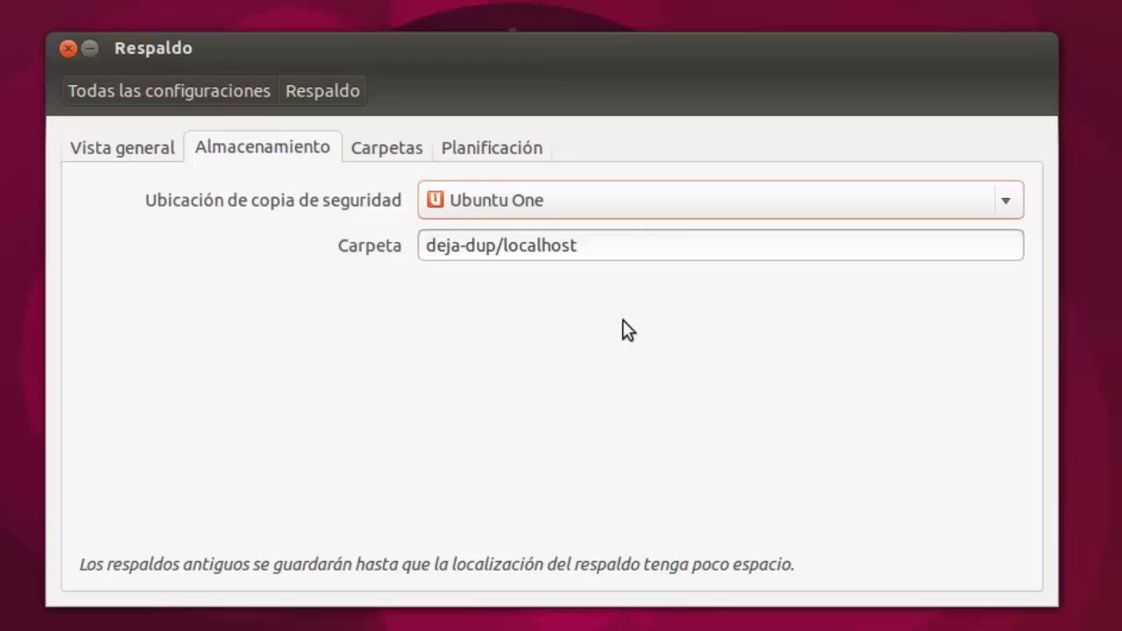
View the chooser for adding a backup folder without adding any, and remove Descargas from the folders to ignore.
{"action": "left_click", "coordinate": [389, 151]}
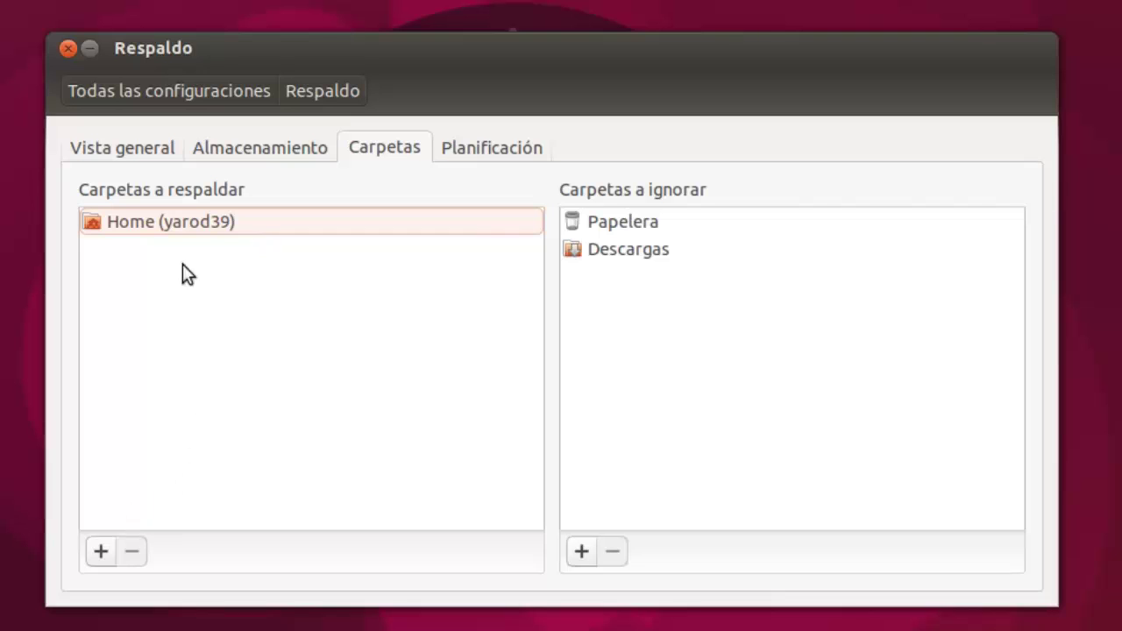
{"action": "left_click", "coordinate": [101, 552]}
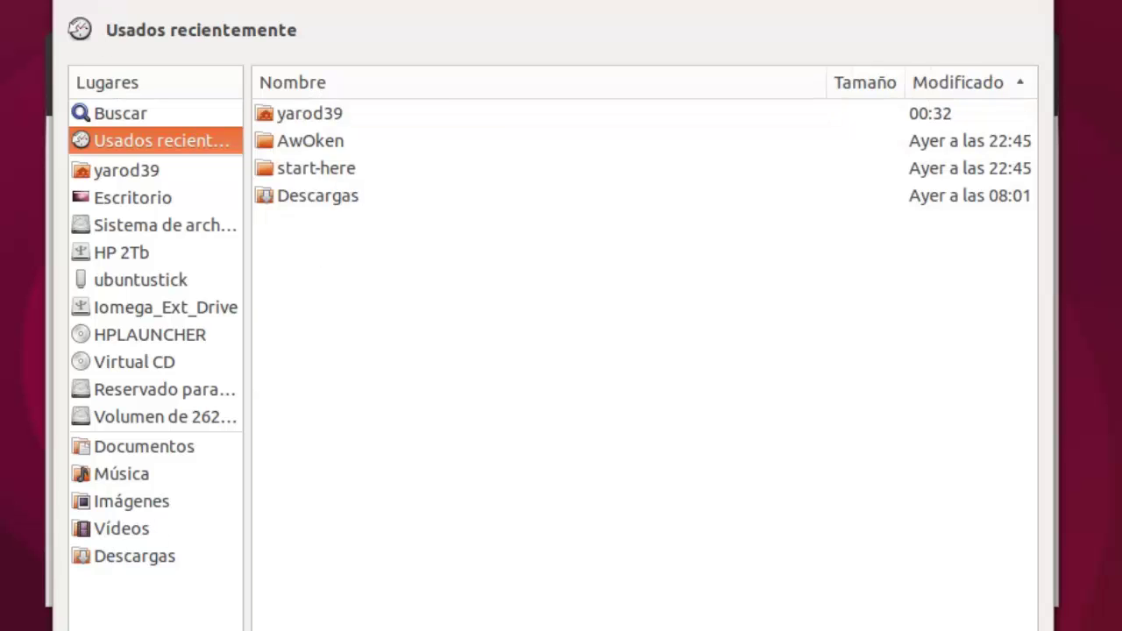
{"action": "key", "text": "Escape"}
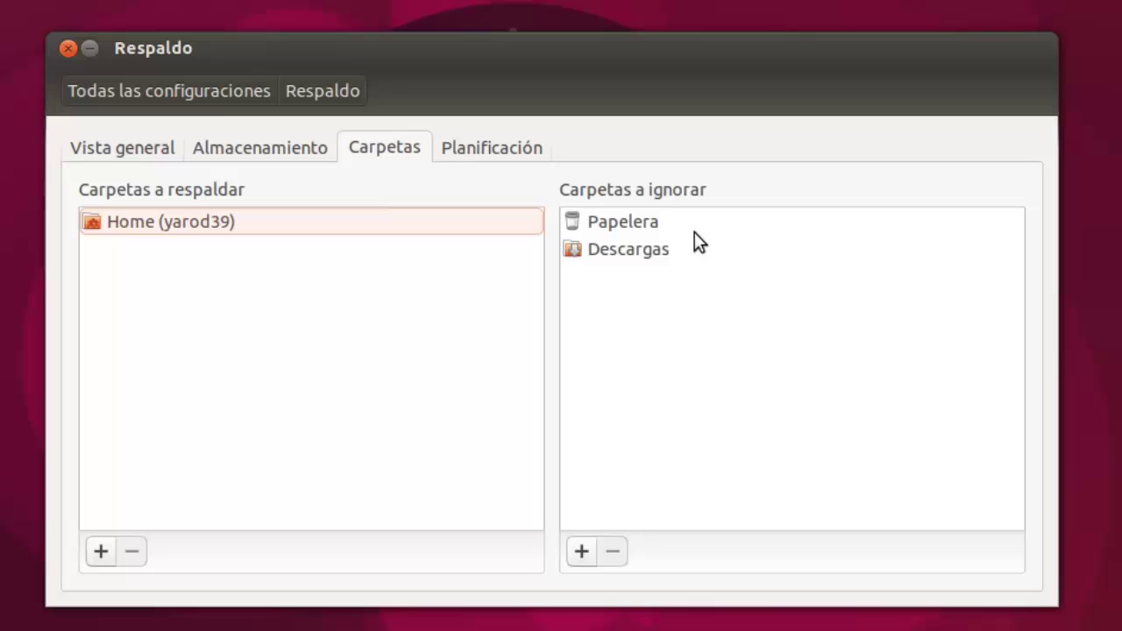
{"action": "left_click", "coordinate": [625, 252]}
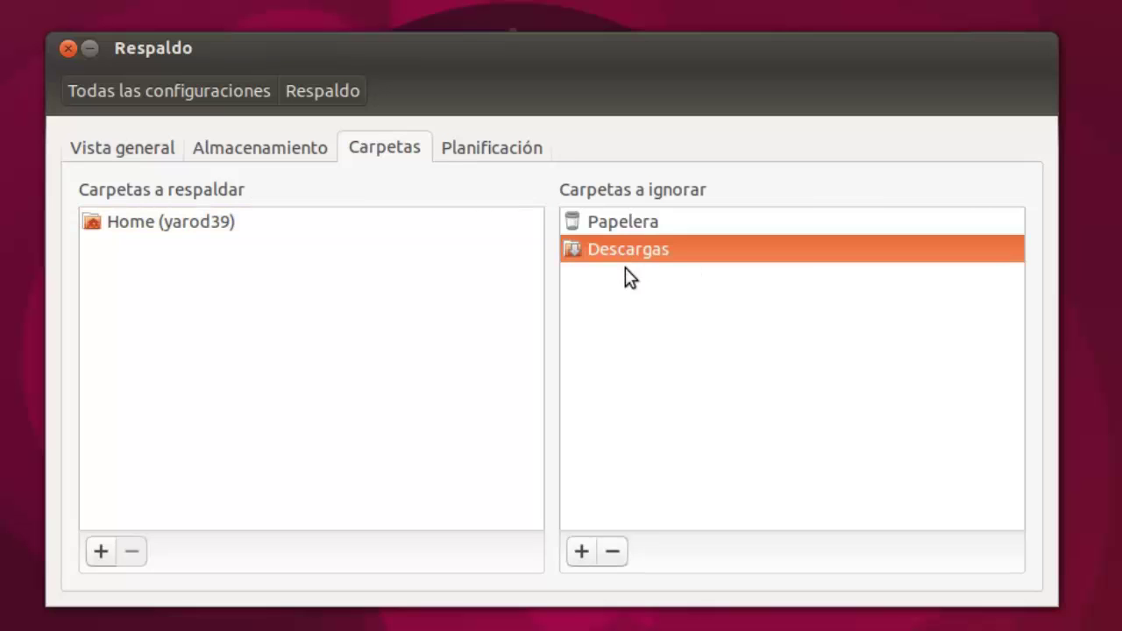
{"action": "left_click", "coordinate": [614, 553]}
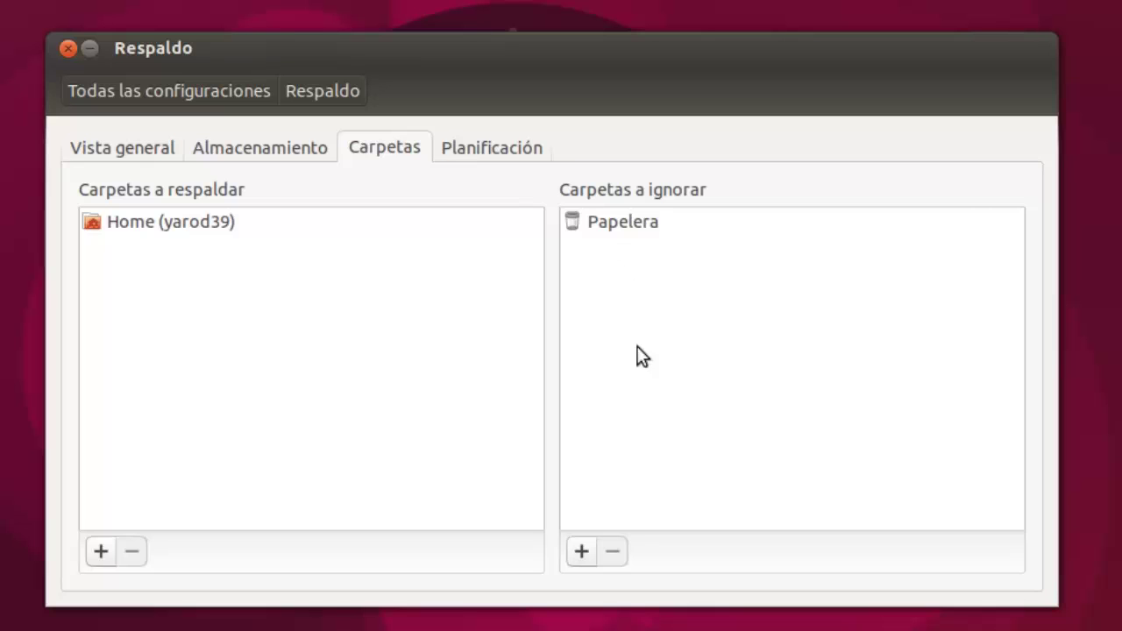
Try Diariamente as the backup frequency and set it back to Semanalmente.
{"action": "left_click", "coordinate": [485, 154]}
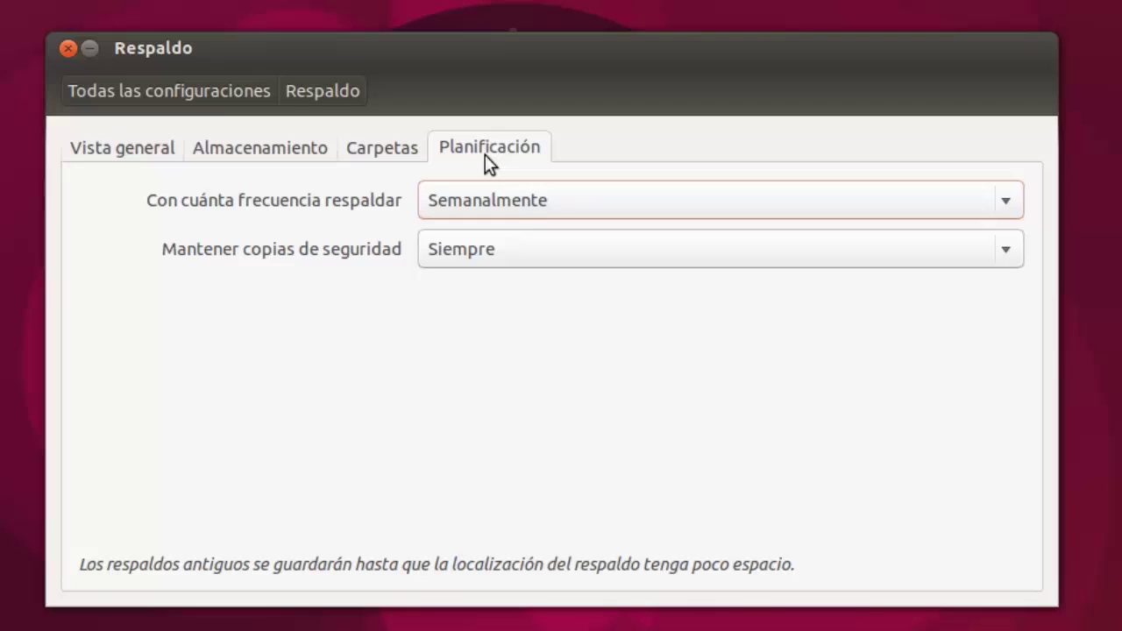
{"action": "left_click", "coordinate": [519, 209]}
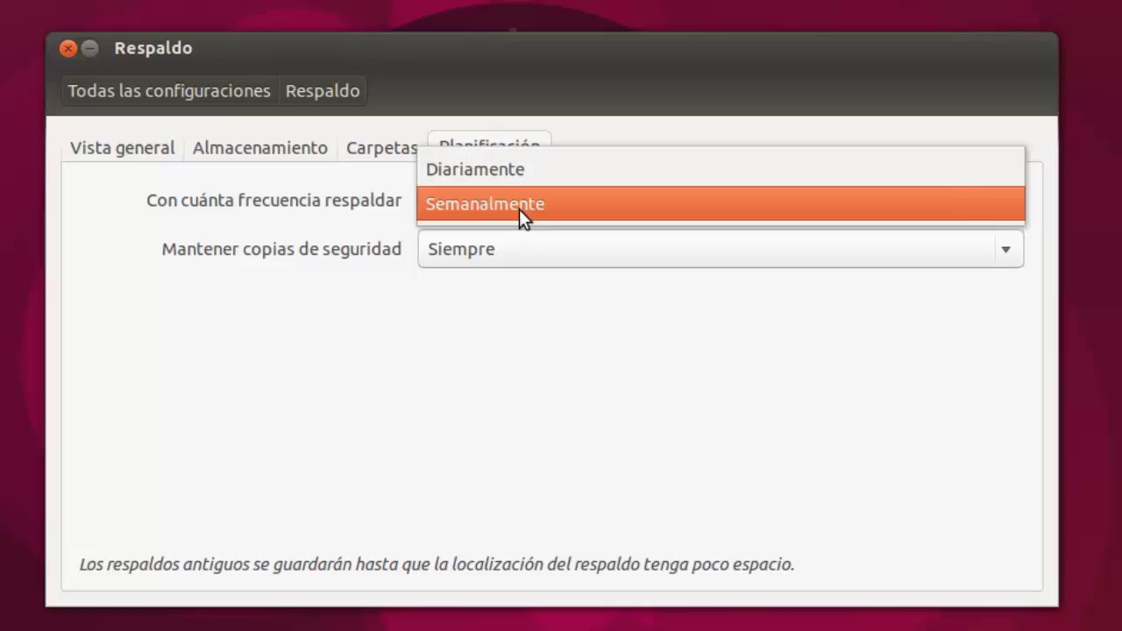
{"action": "left_click", "coordinate": [522, 166]}
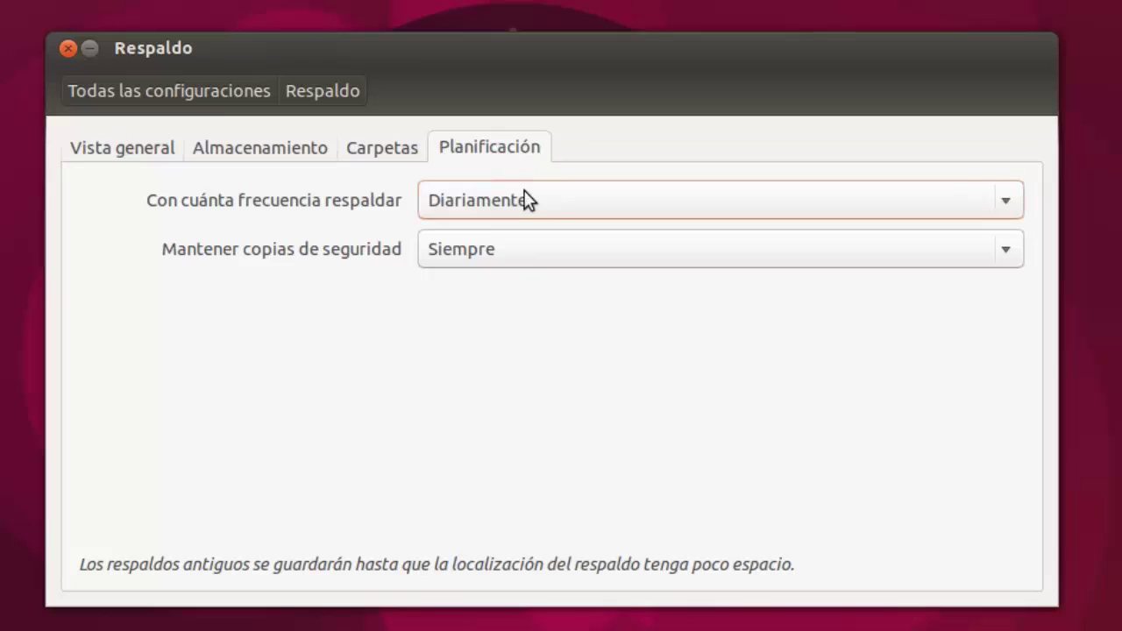
{"action": "left_click", "coordinate": [525, 200]}
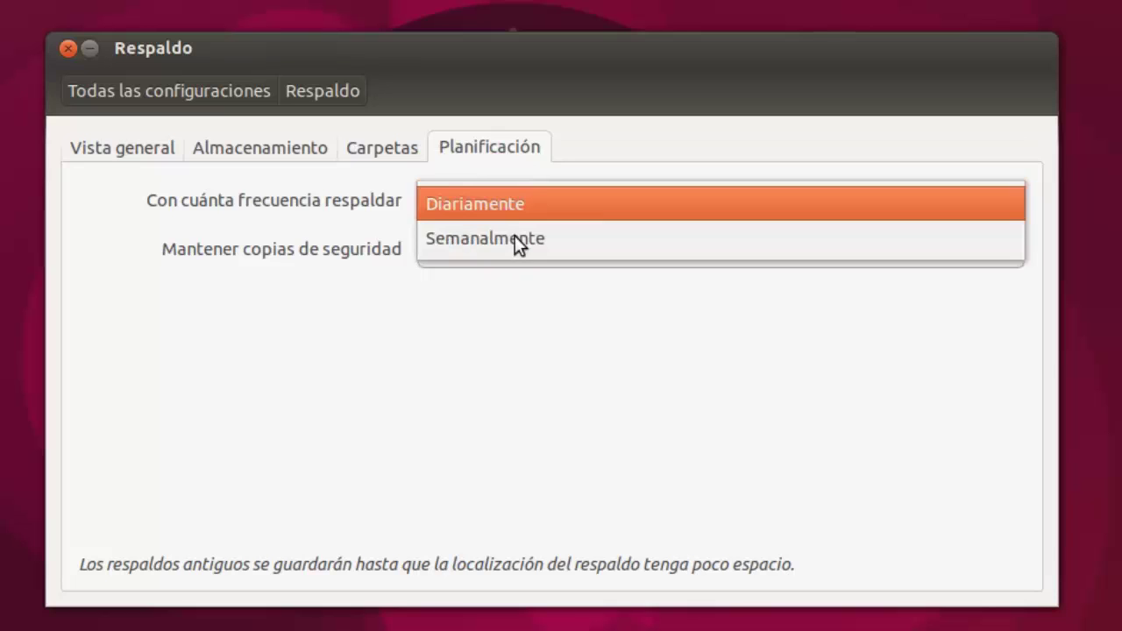
{"action": "left_click", "coordinate": [515, 240]}
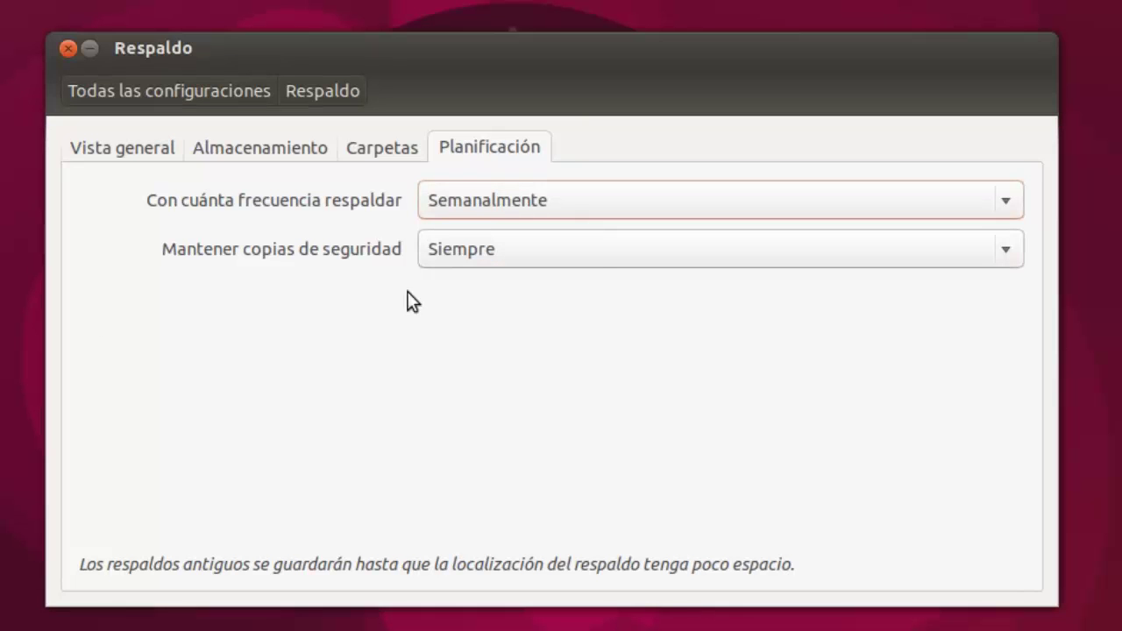
Choose Siempre for how long backups are kept, return to the overview and close the backup settings.
{"action": "left_click", "coordinate": [595, 255]}
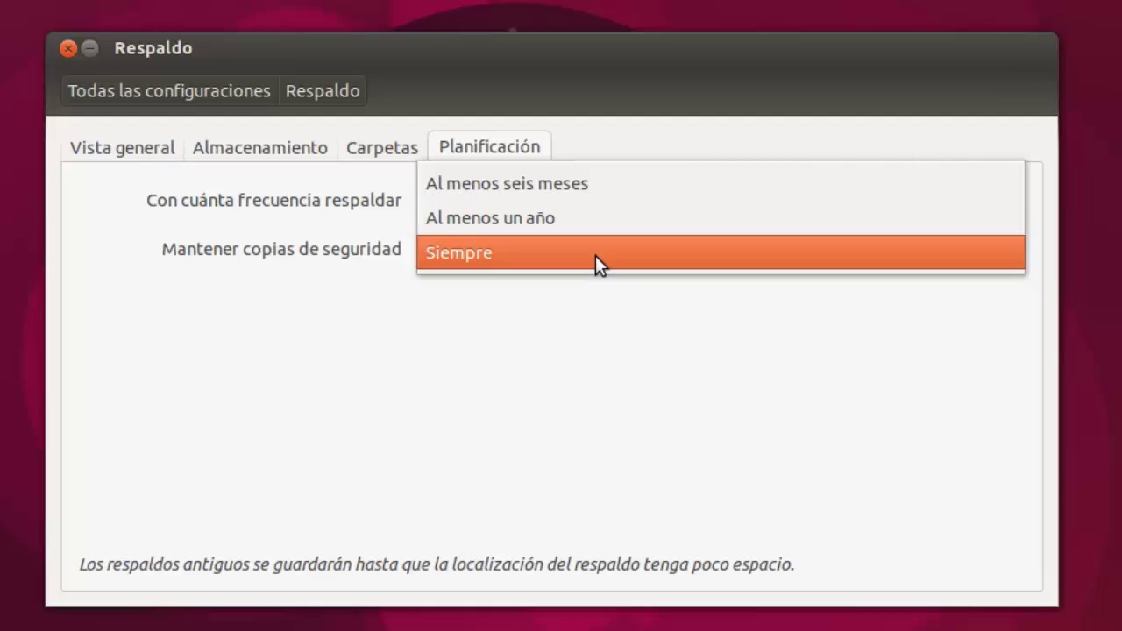
{"action": "left_click", "coordinate": [595, 255]}
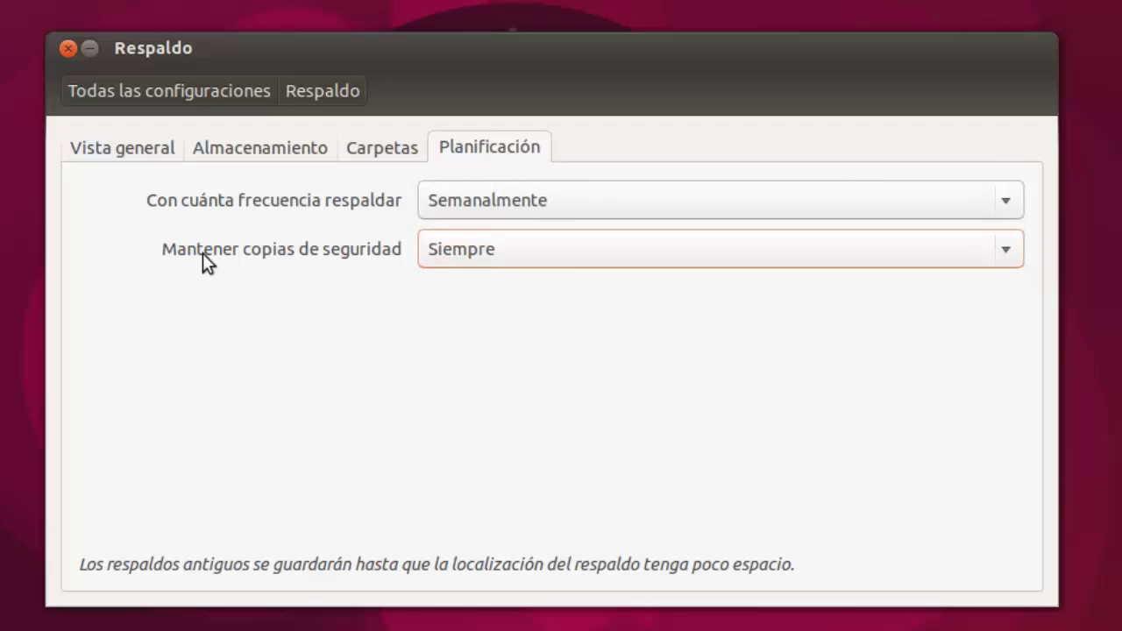
{"action": "left_click", "coordinate": [123, 147]}
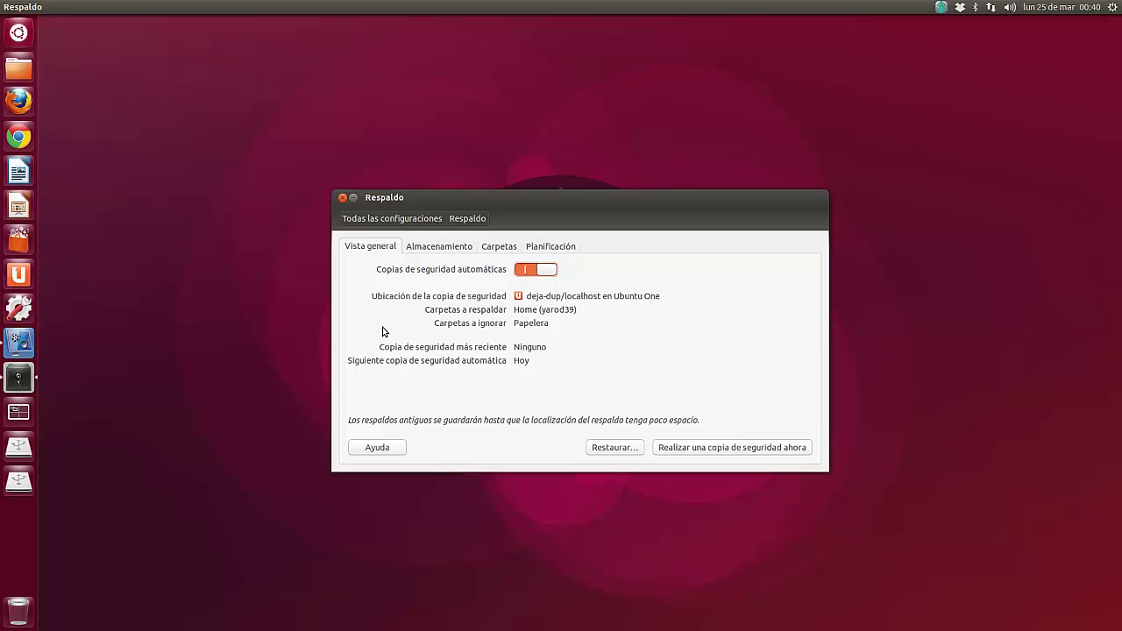
{"action": "left_click", "coordinate": [343, 199]}
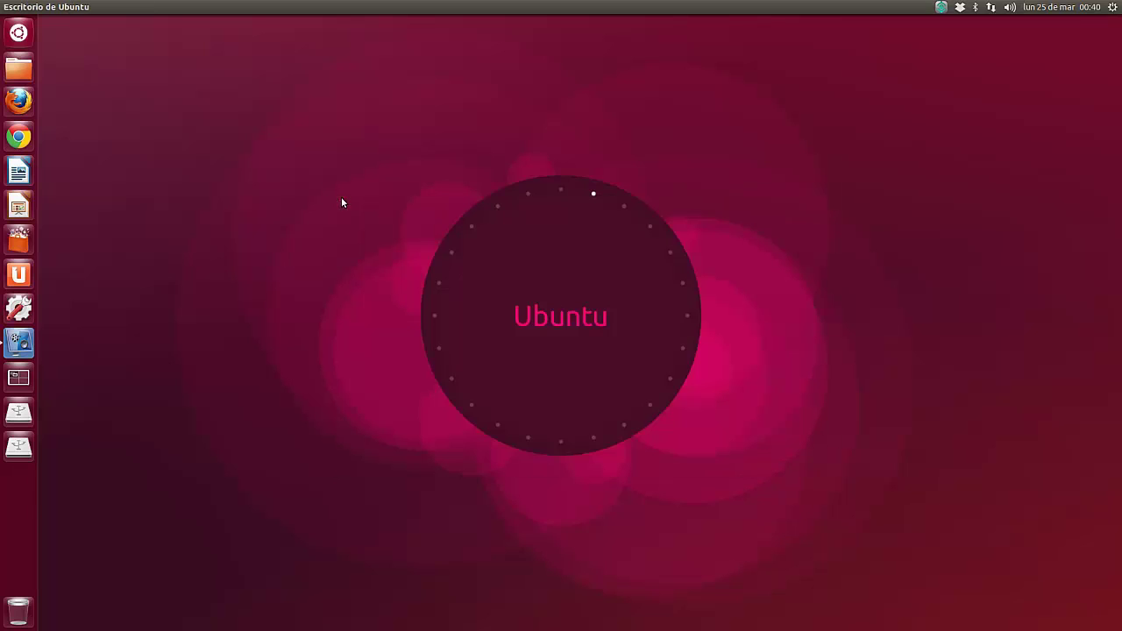
Open a terminal, run sudo add-apt-repository ppa:deja-dup-team/testing and confirm adding the PPA.
{"action": "key", "text": "ctrl+alt+t"}
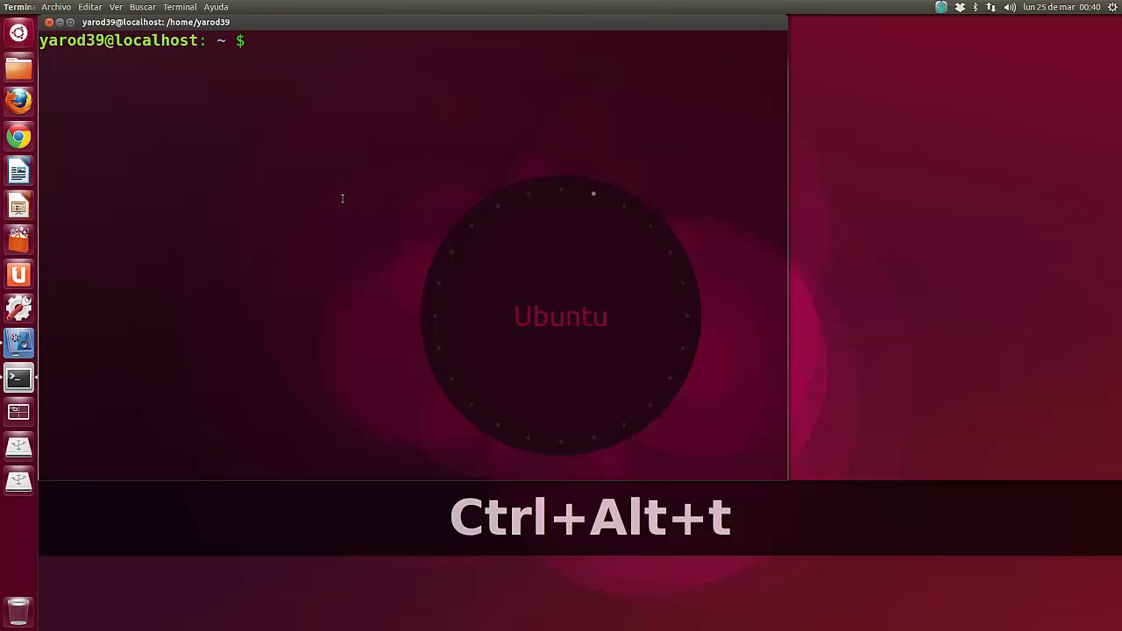
{"action": "type", "text": "sudo "}
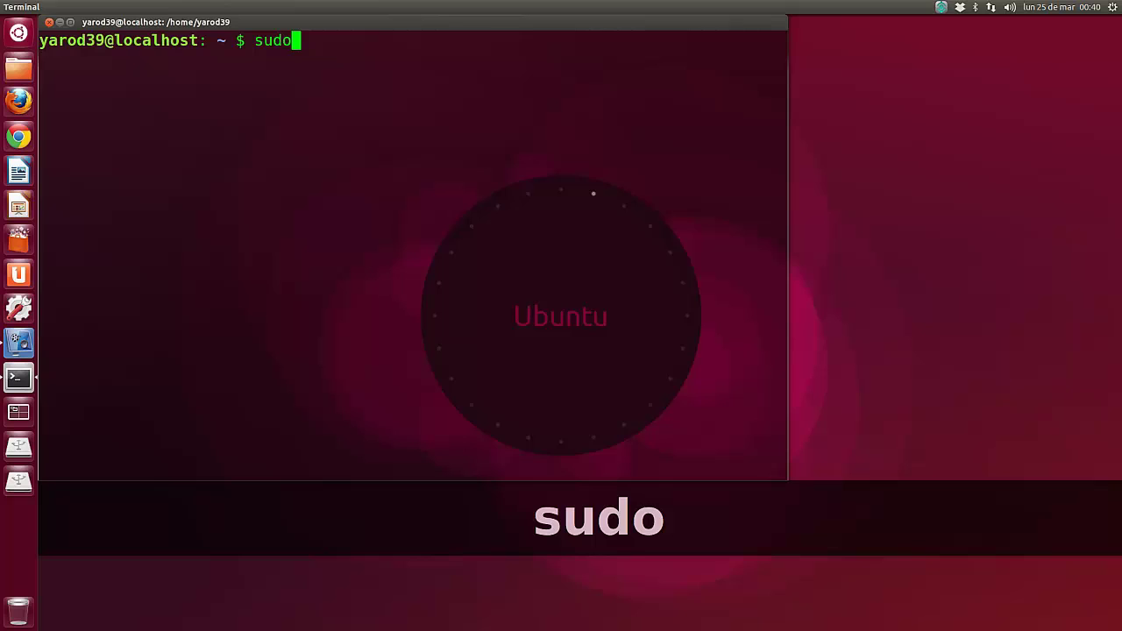
{"action": "type", "text": "aa"}
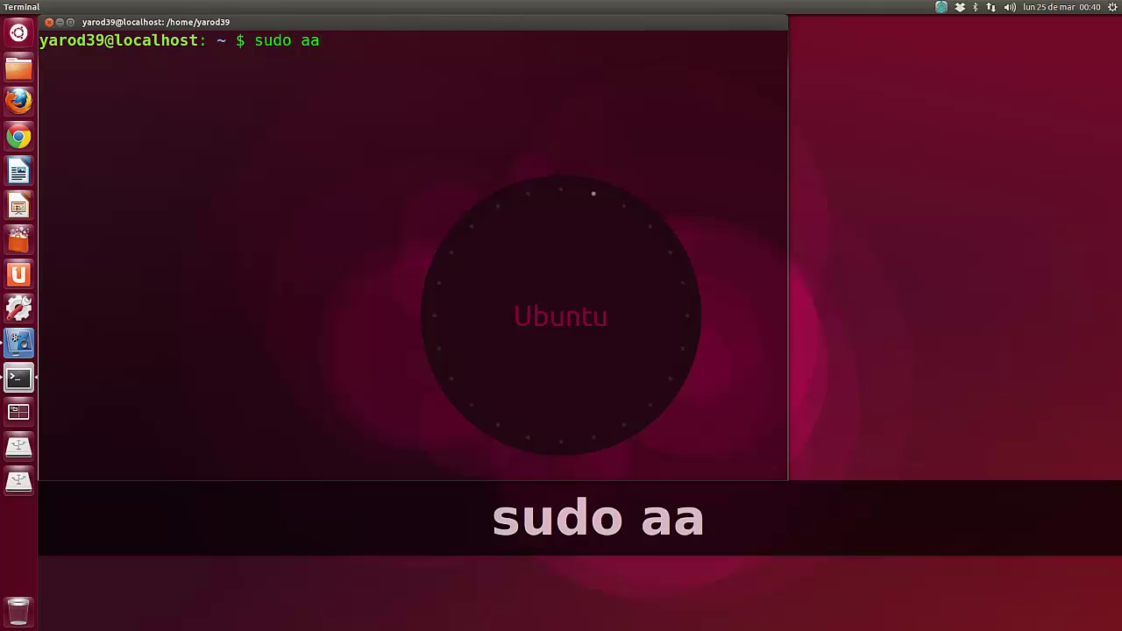
{"action": "key", "text": "BackSpace"}
{"action": "type", "text": "dd-apt"}
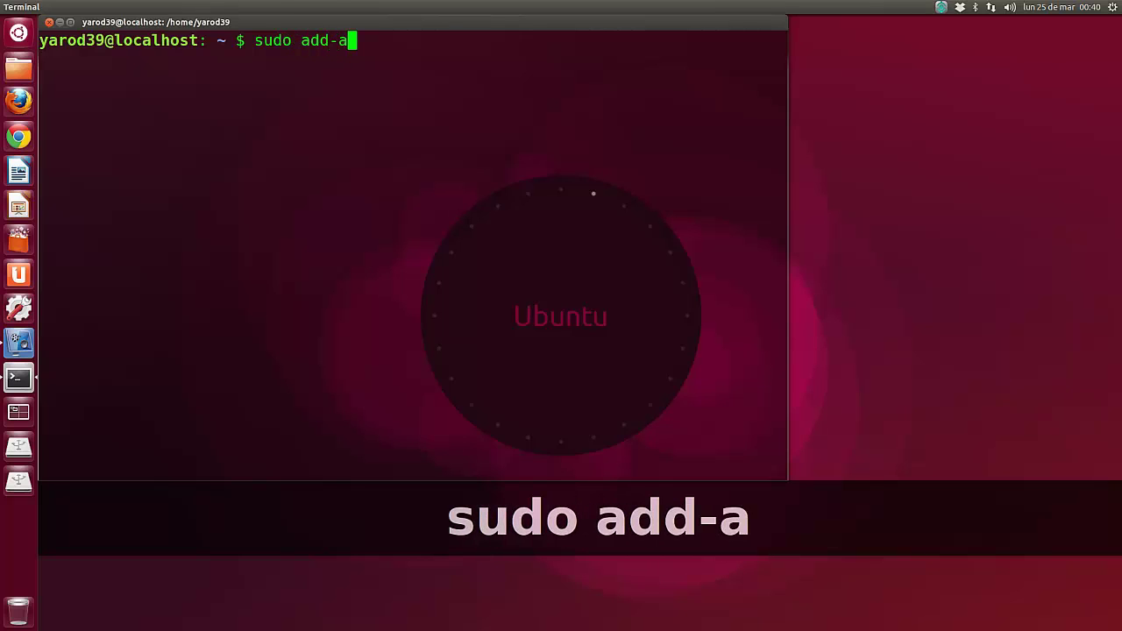
{"action": "type", "text": "-re"}
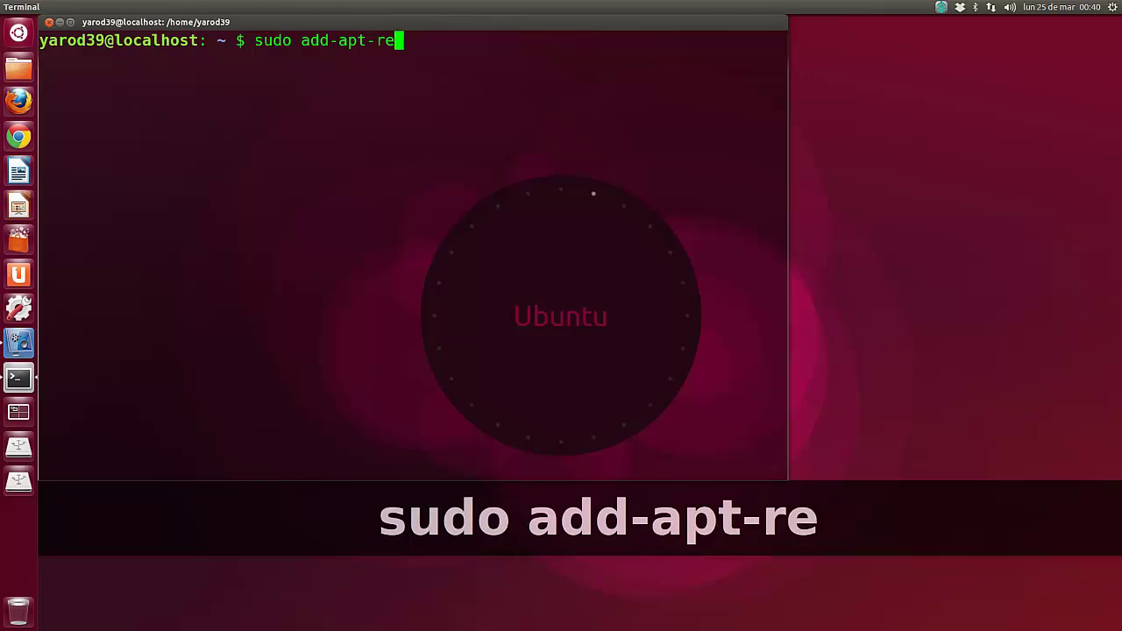
{"action": "type", "text": "pository"}
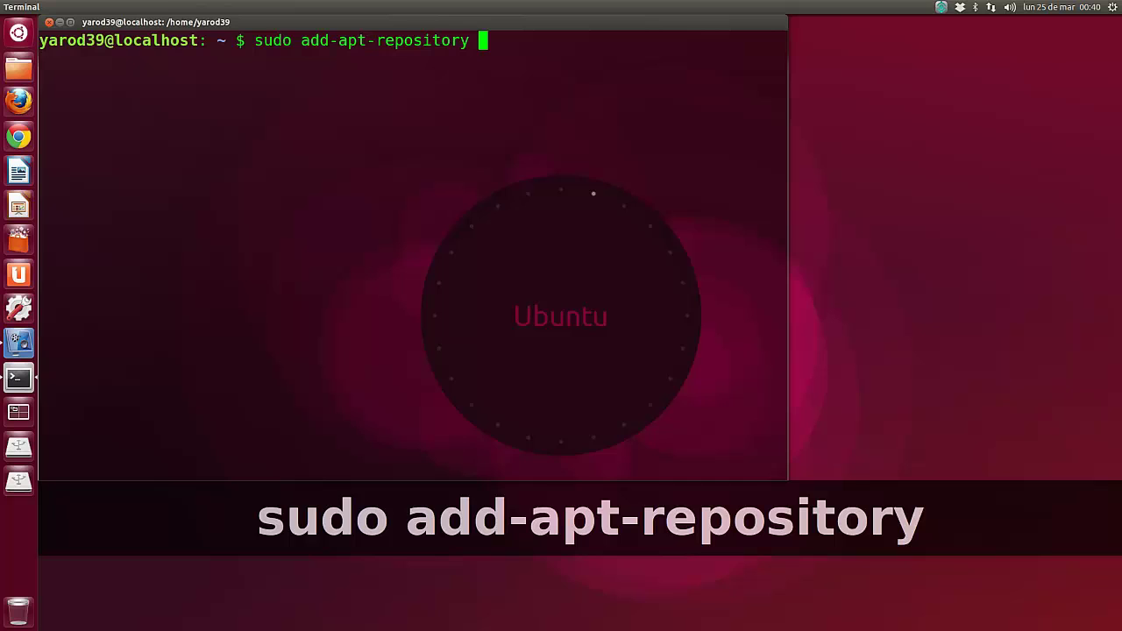
{"action": "type", "text": " ppa:"}
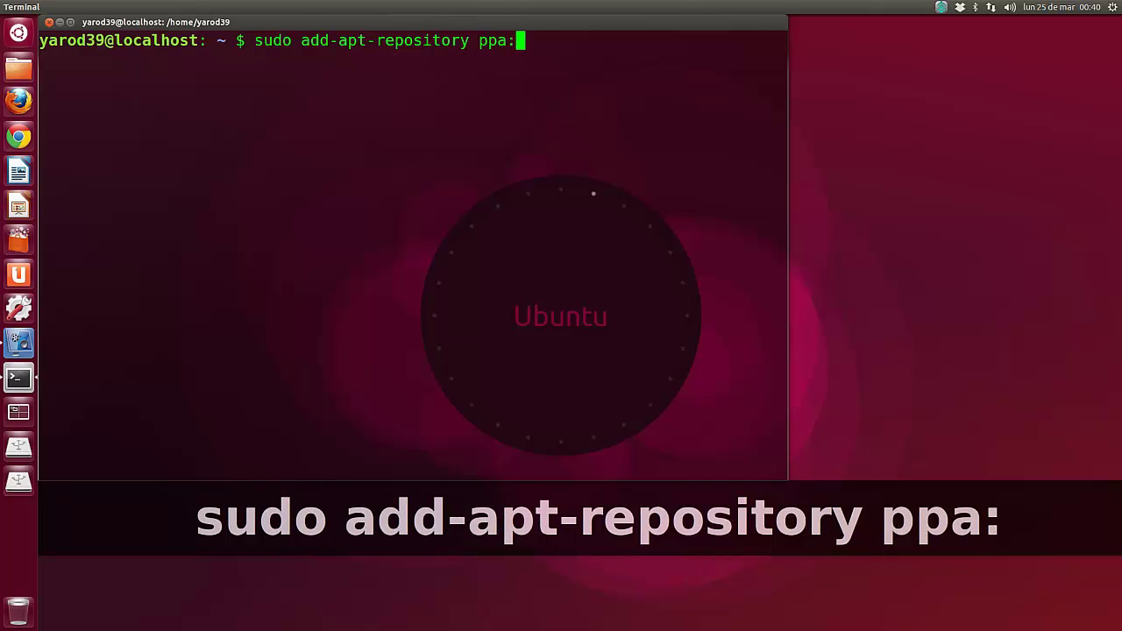
{"action": "type", "text": "deja"}
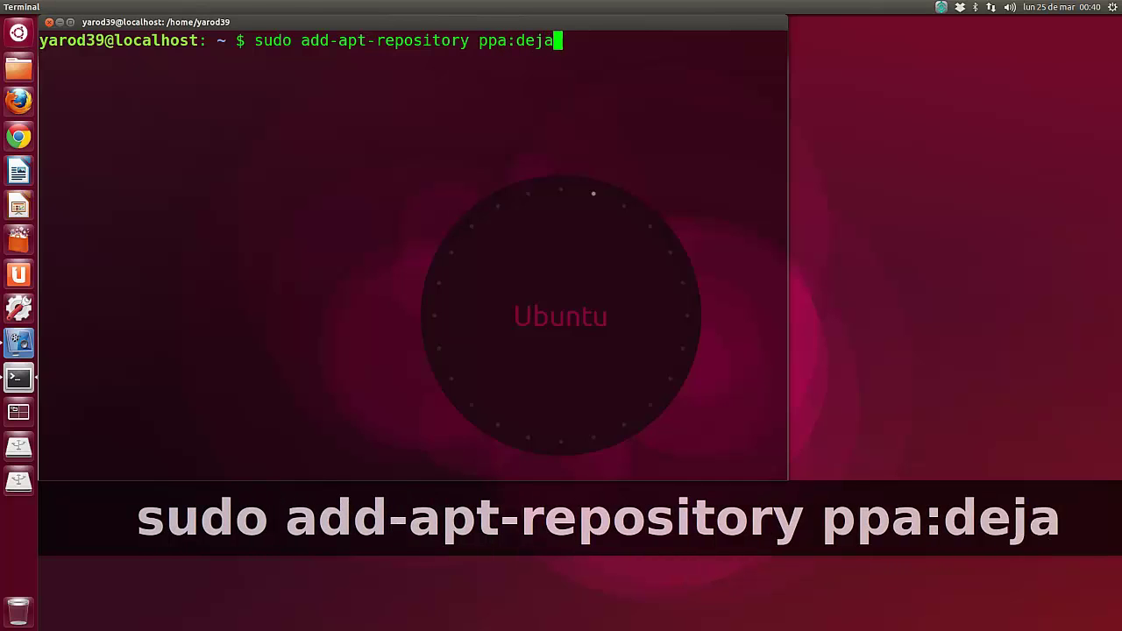
{"action": "type", "text": "-dup"}
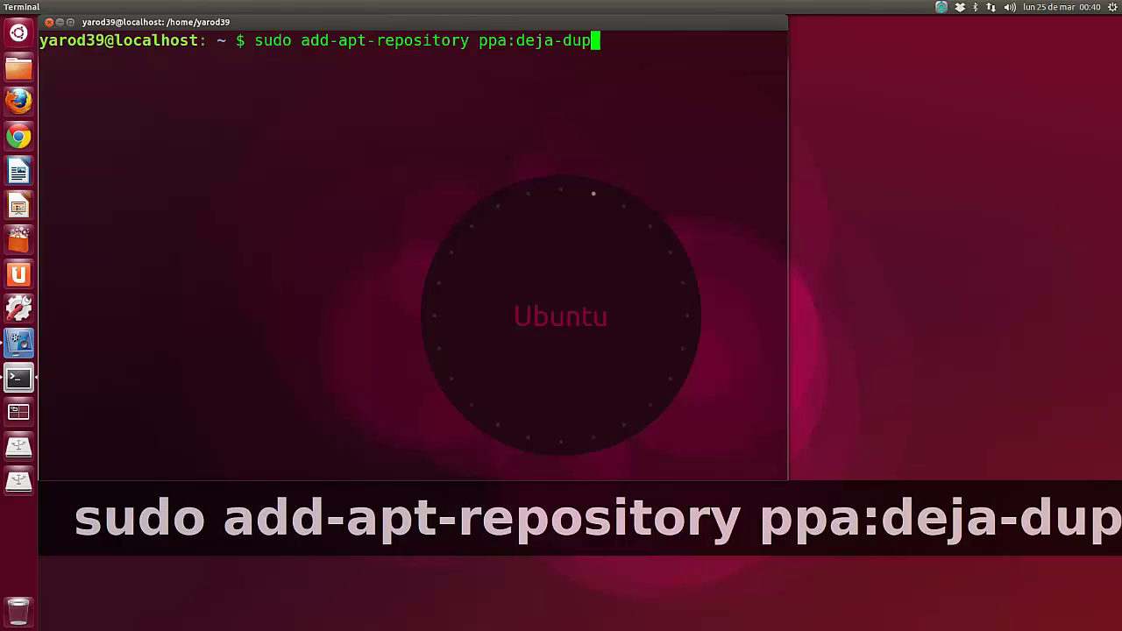
{"action": "type", "text": "-te"}
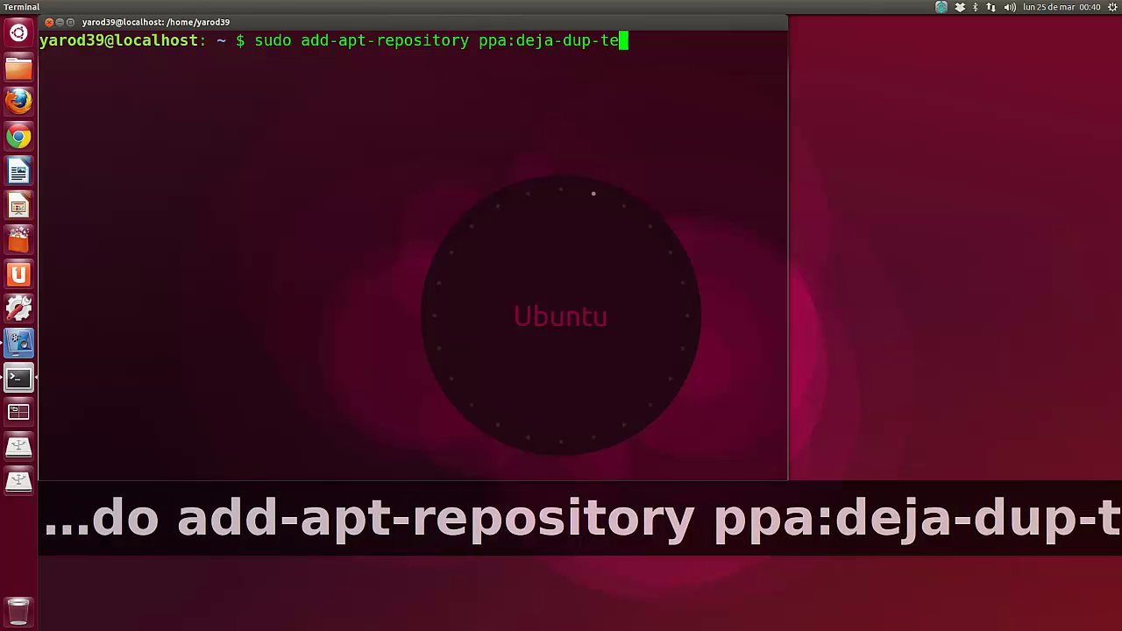
{"action": "type", "text": "am/"}
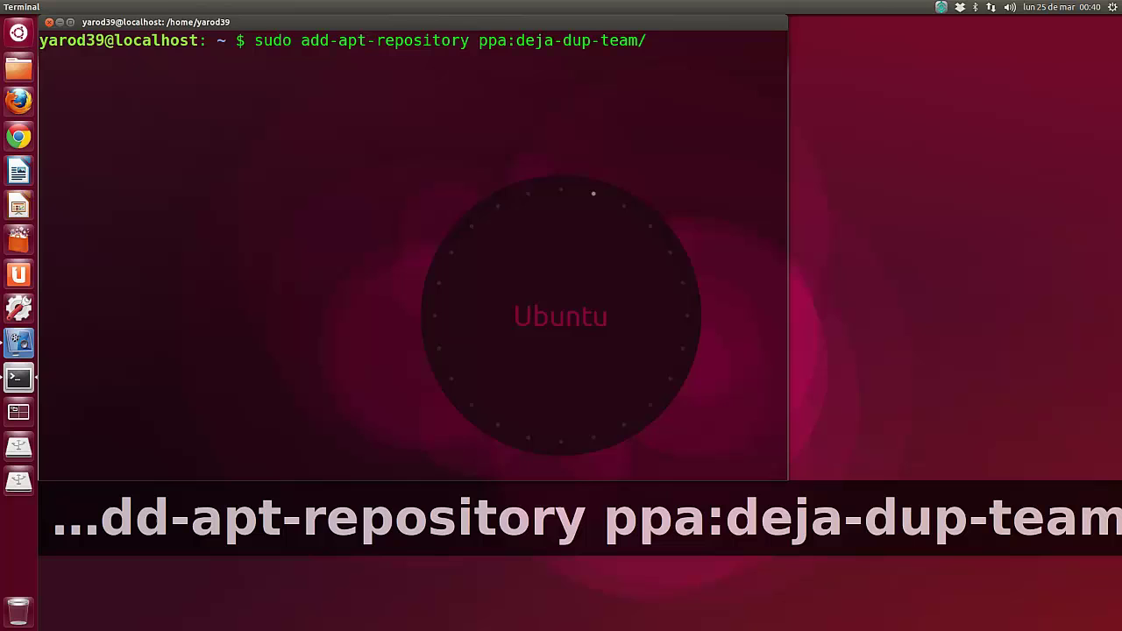
{"action": "type", "text": "tes"}
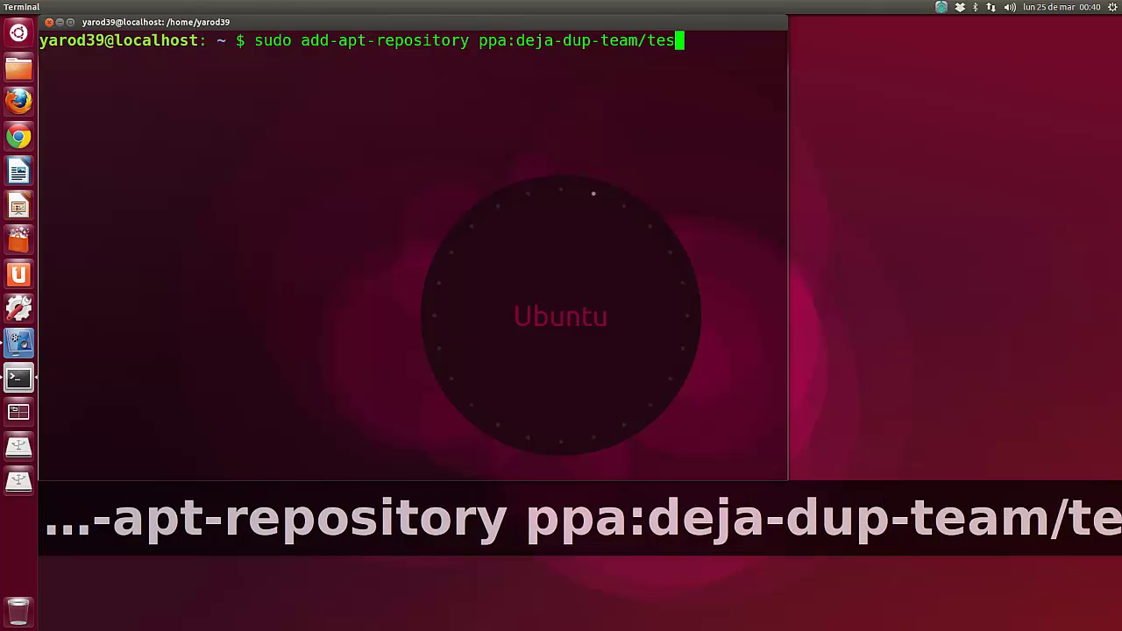
{"action": "type", "text": "ting"}
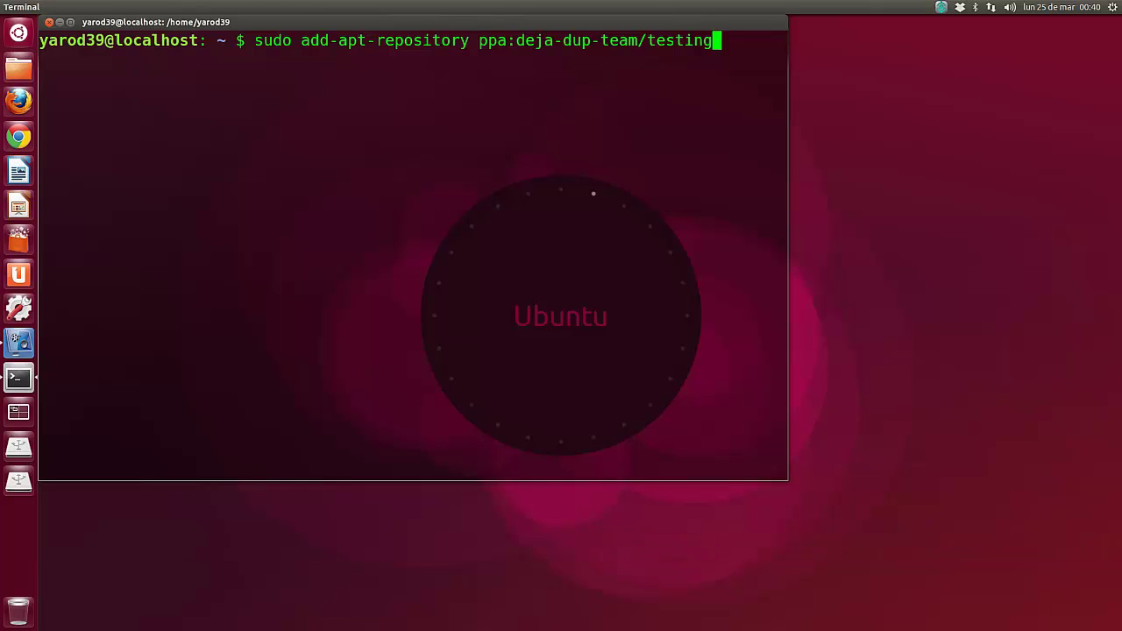
{"action": "key", "text": "Return"}
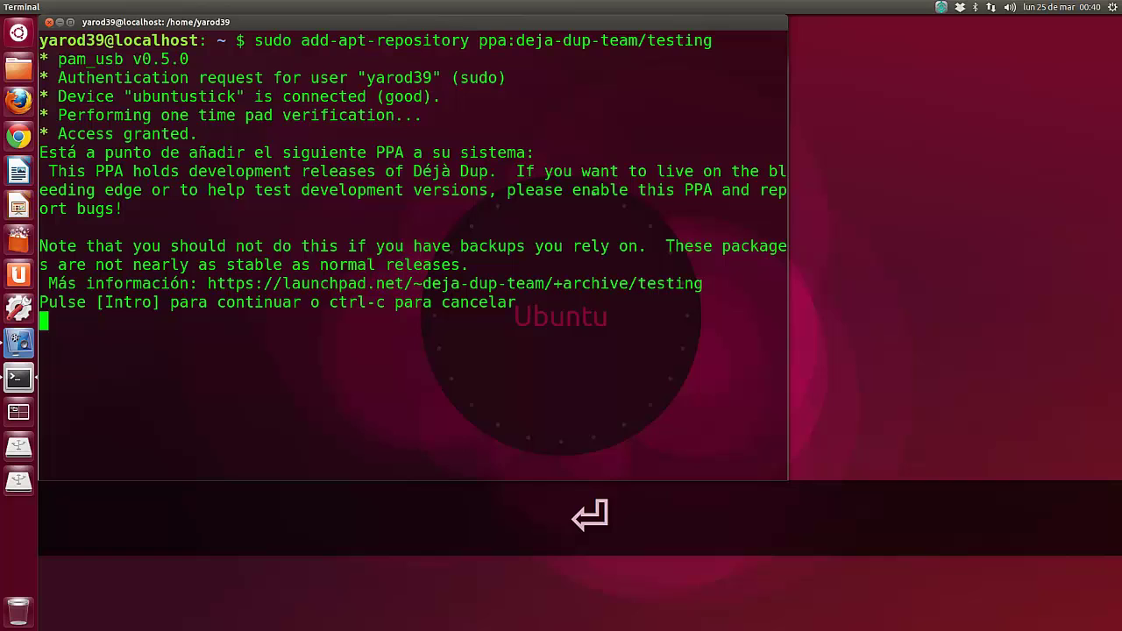
{"action": "key", "text": "Return"}
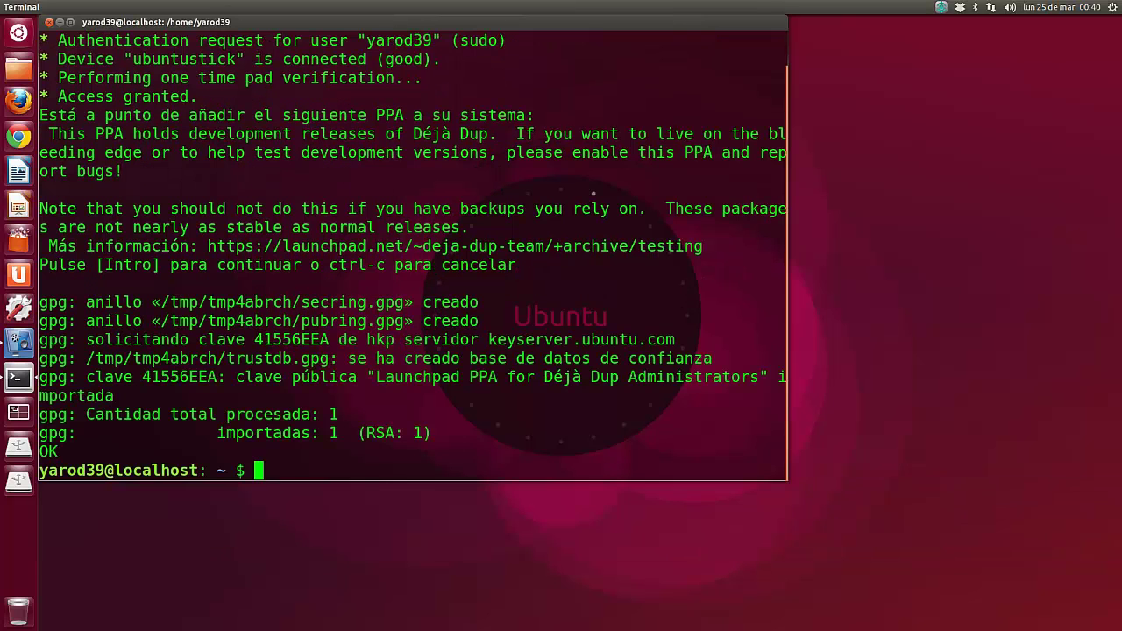
Refresh the package lists with sudo apt-get update.
{"action": "type", "text": "sudo ap"}
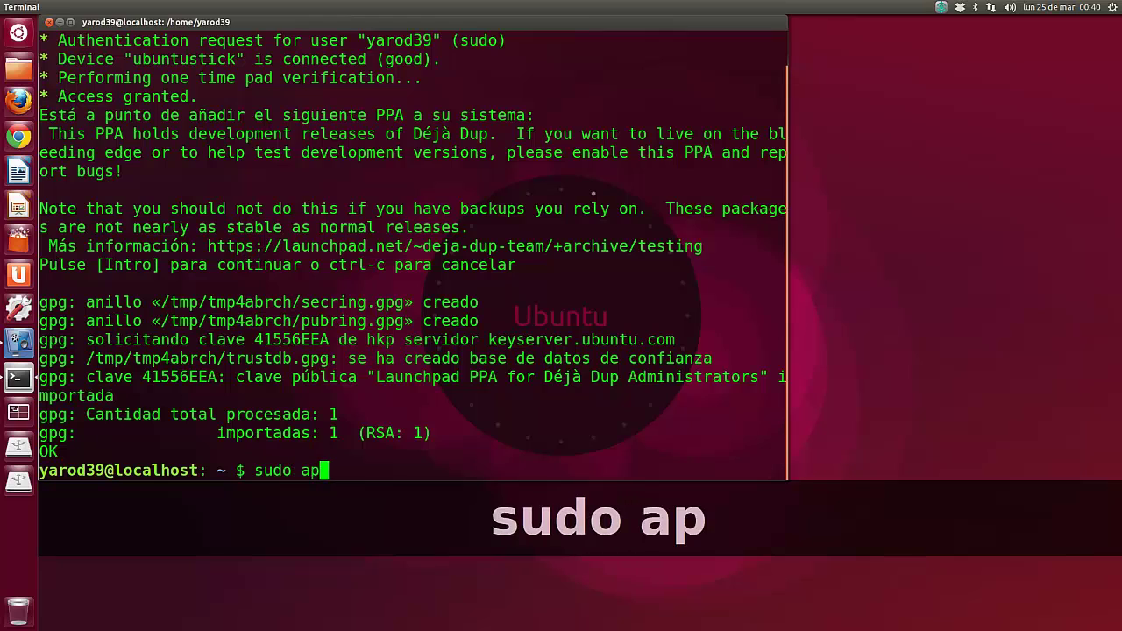
{"action": "type", "text": "t-ge"}
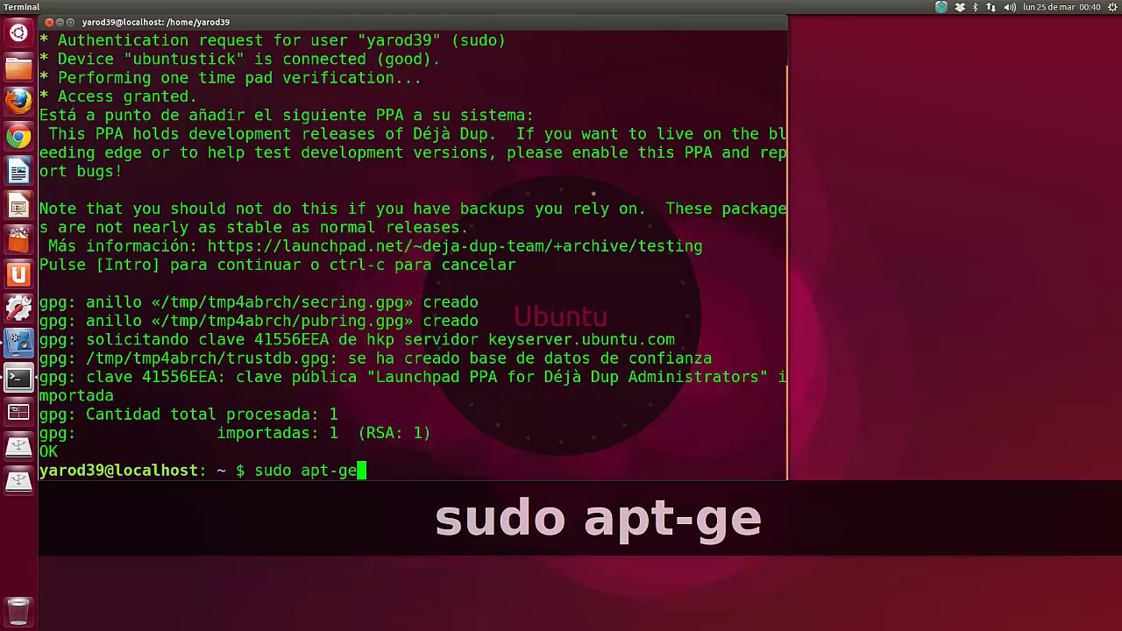
{"action": "type", "text": "t update"}
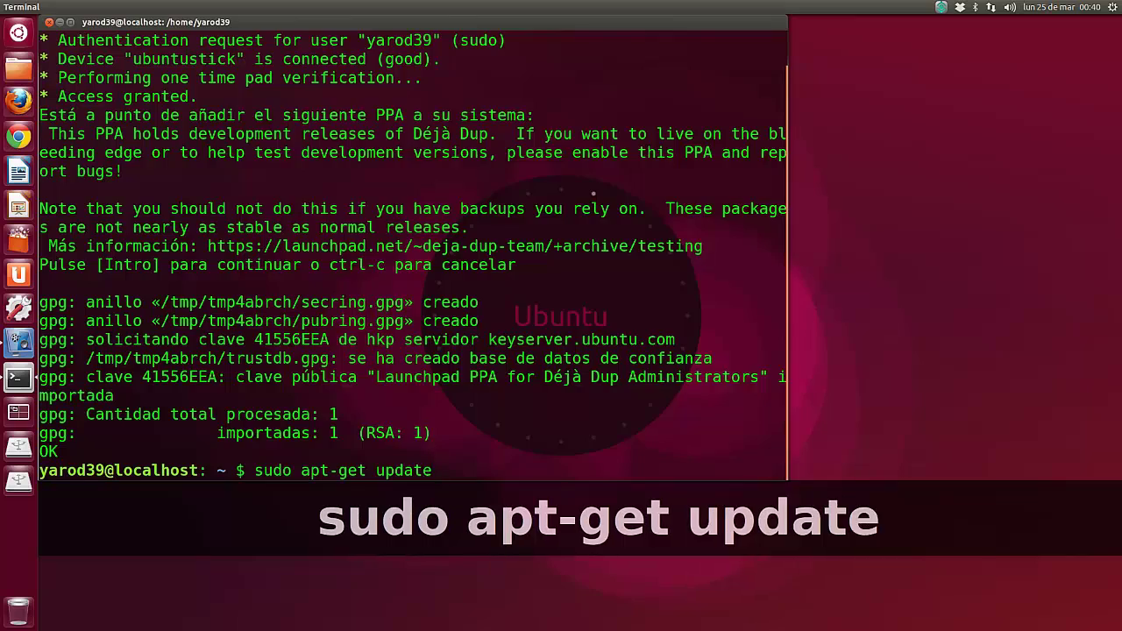
{"action": "key", "text": "Return"}
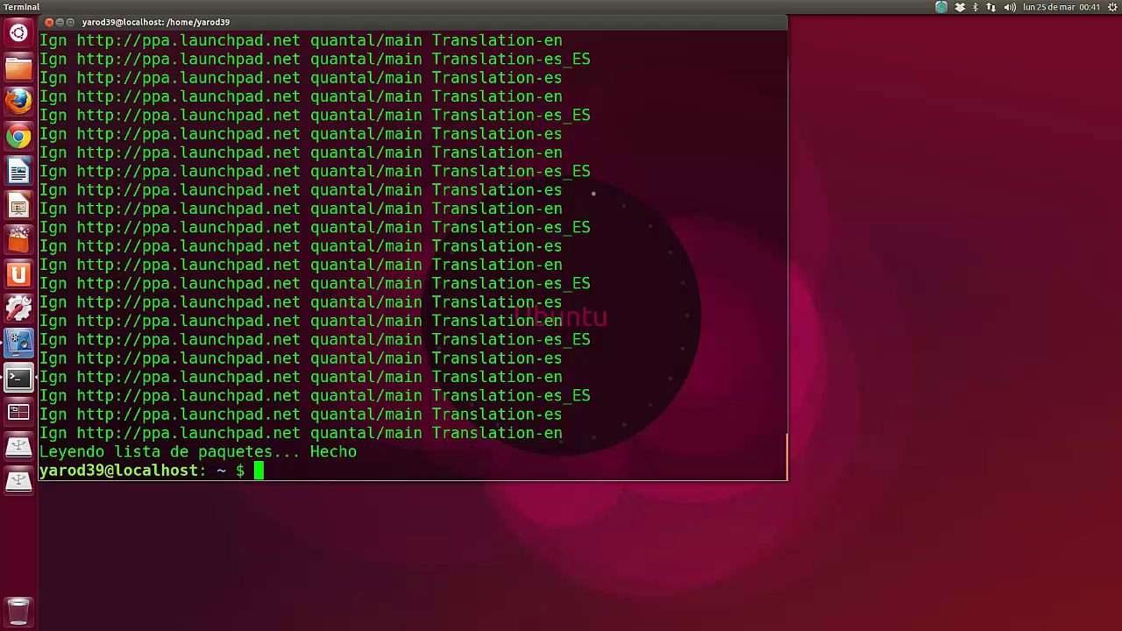
Run sudo apt-get install deja-dup and close the terminal session with exit.
{"action": "type", "text": "su"}
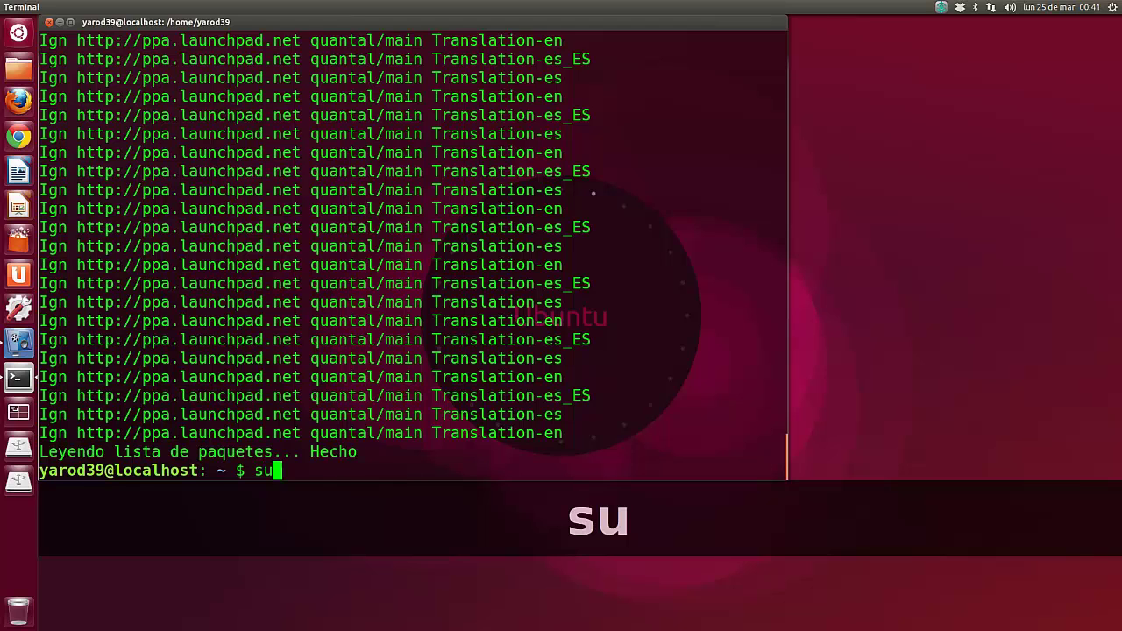
{"action": "type", "text": "do ap"}
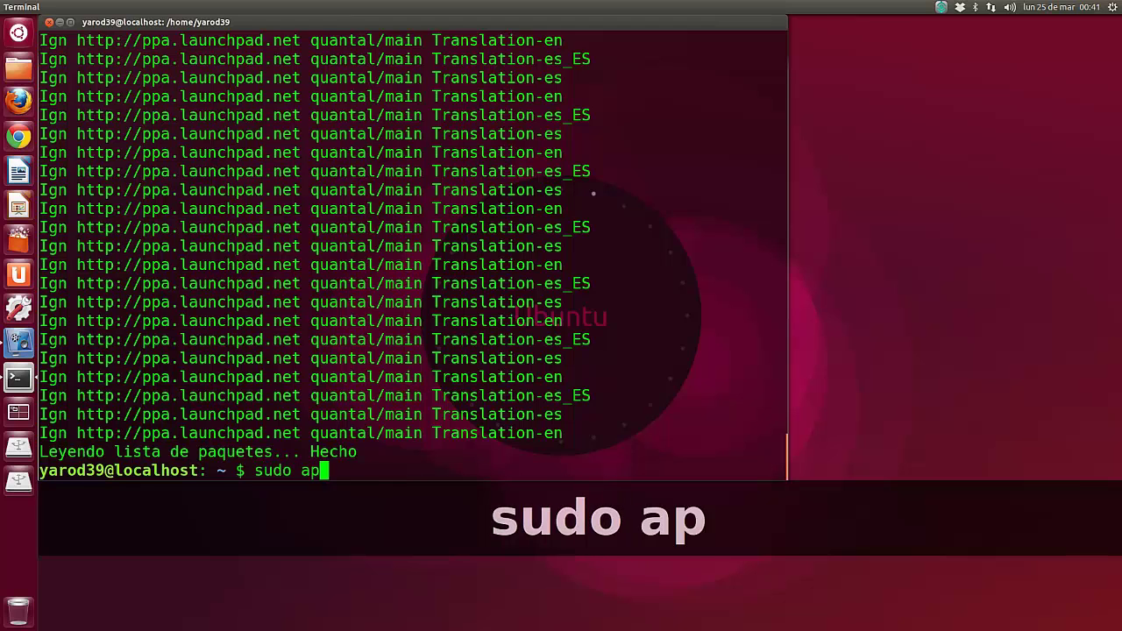
{"action": "type", "text": "t-get "}
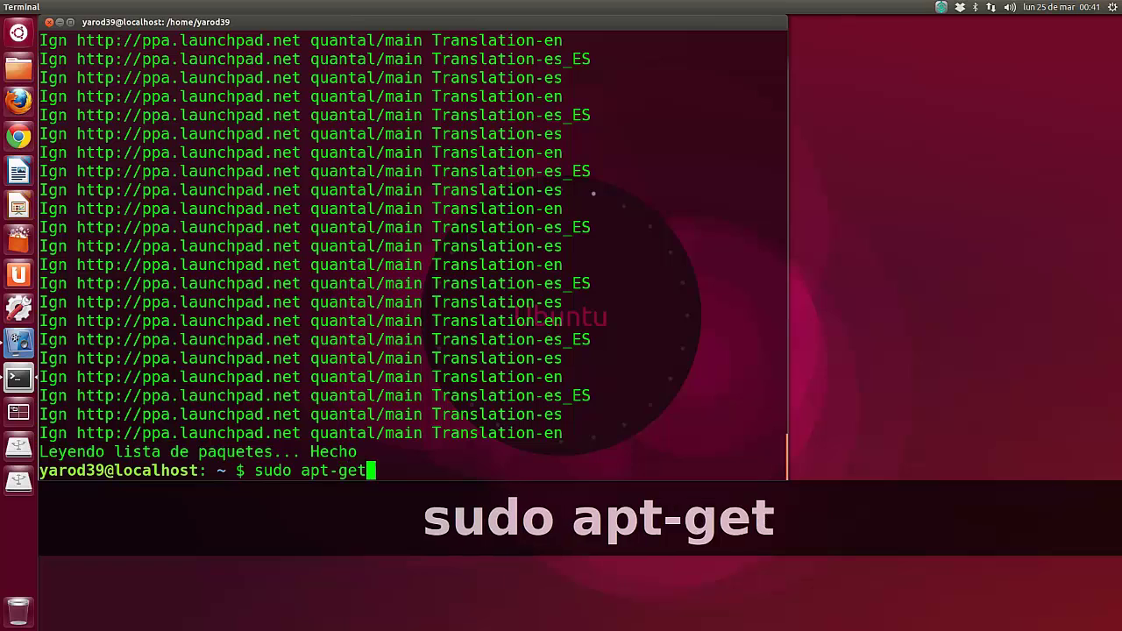
{"action": "type", "text": "inst"}
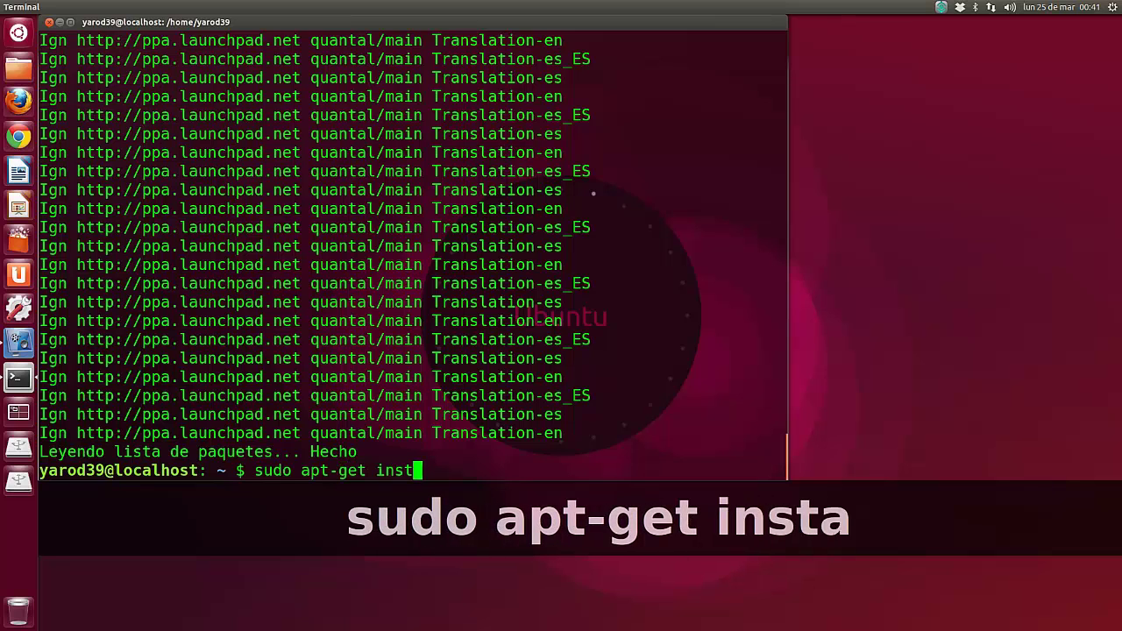
{"action": "type", "text": "all dej"}
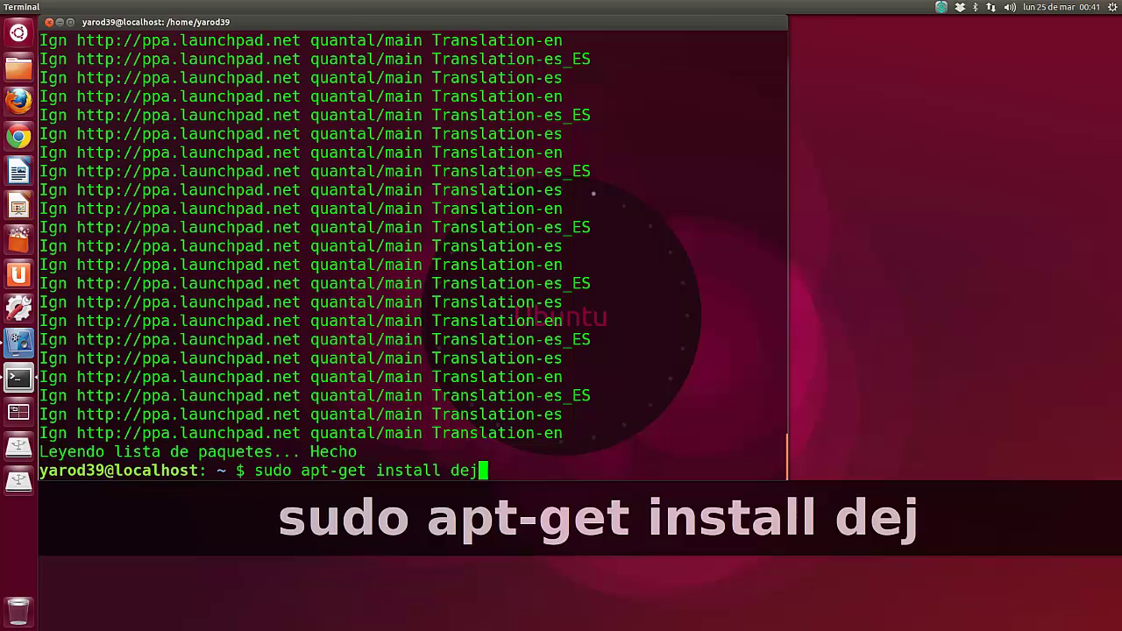
{"action": "type", "text": "a-dup"}
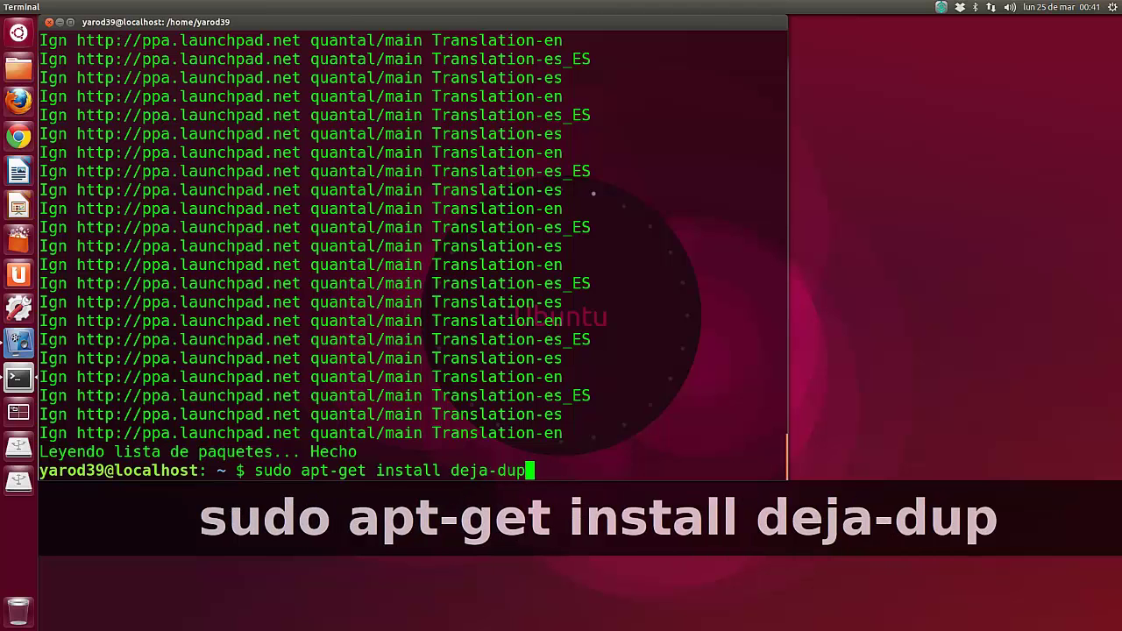
{"action": "key", "text": "Return"}
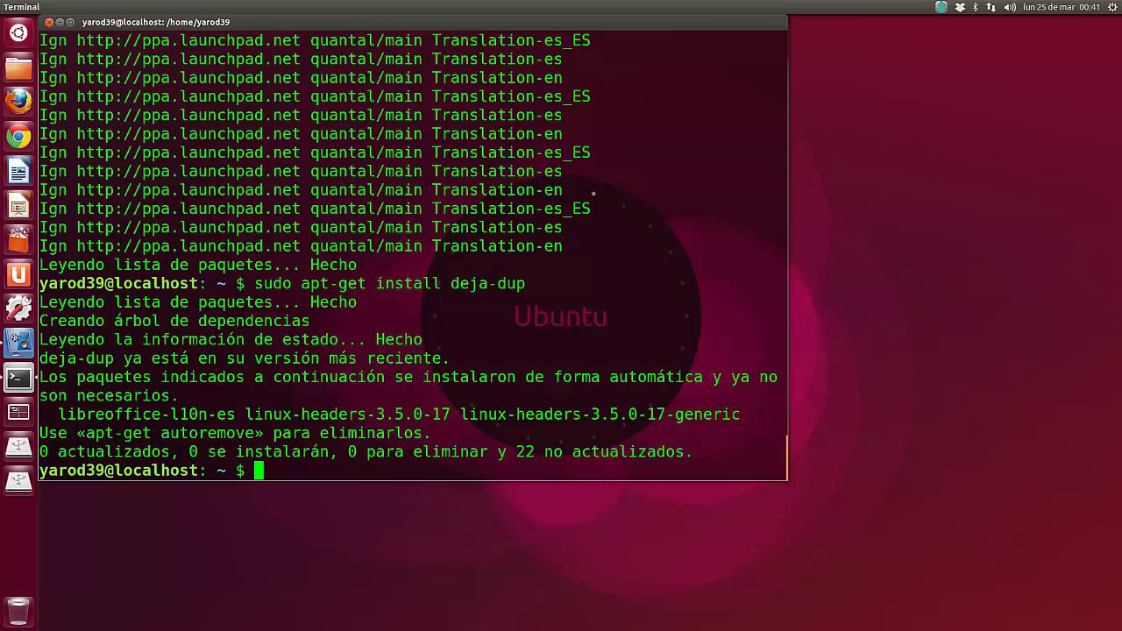
{"action": "type", "text": "exit"}
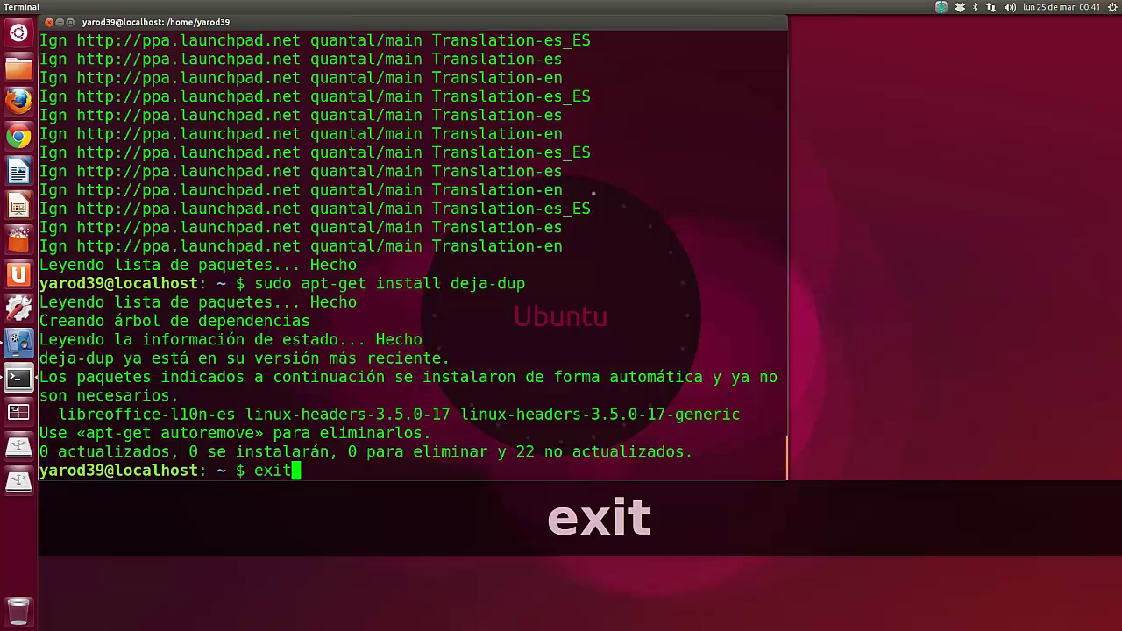
{"action": "key", "text": "Return"}
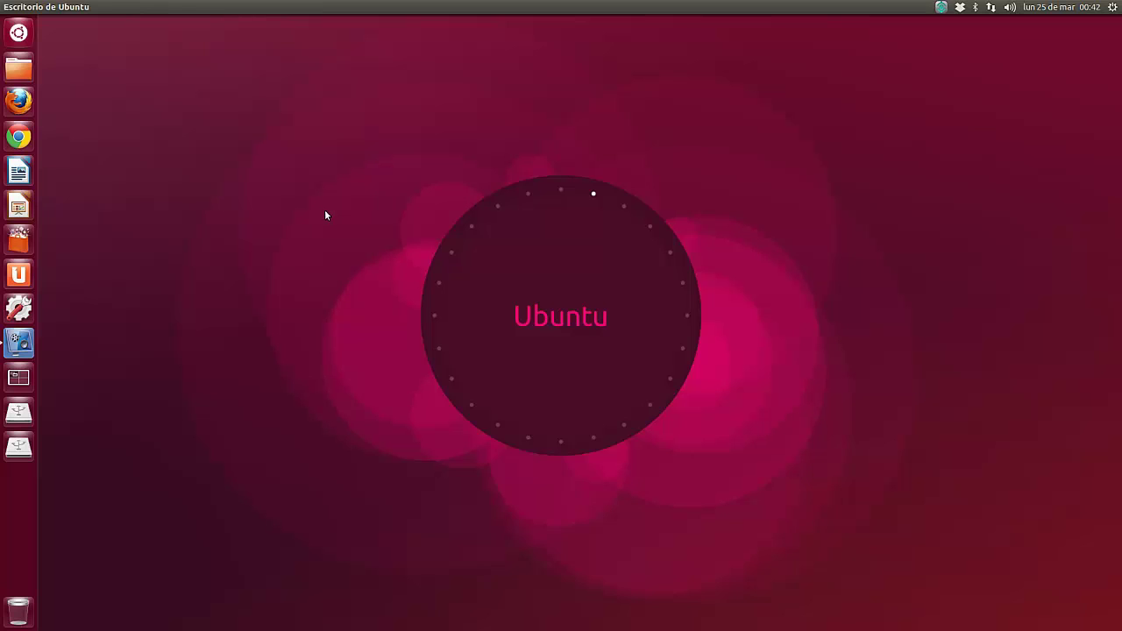
Open the personal folder and view the actions available for bashrc-0.1.1.orig.tar.gz, including Volver a la versión anterior.
{"action": "left_click", "coordinate": [16, 71]}
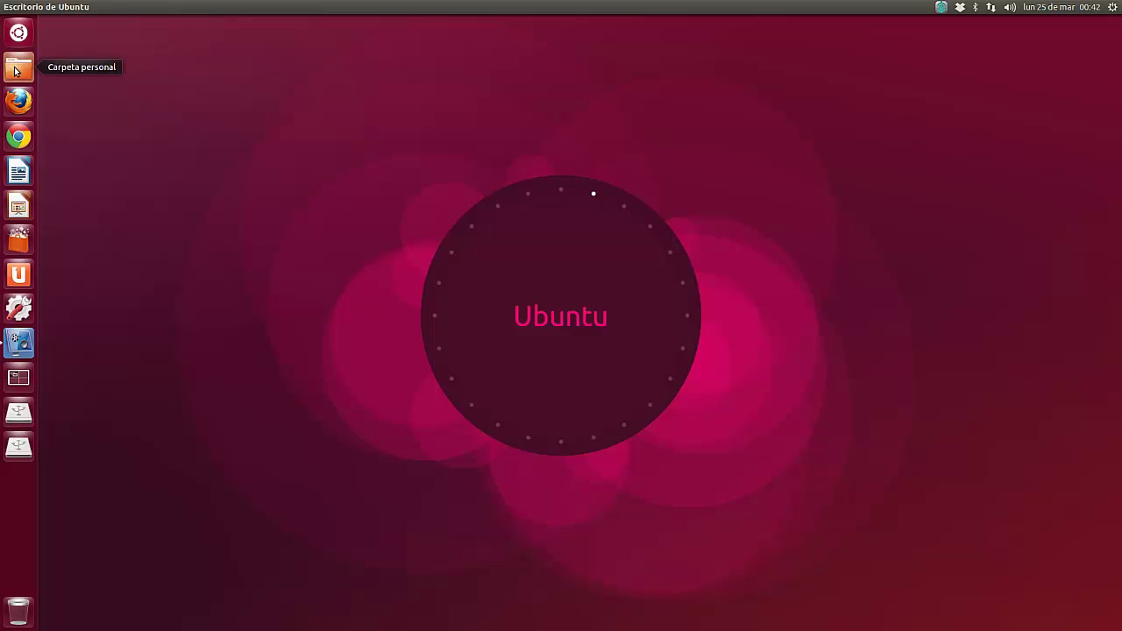
{"action": "left_click_drag", "start_coordinate": [793, 307], "coordinate": [436, 127]}
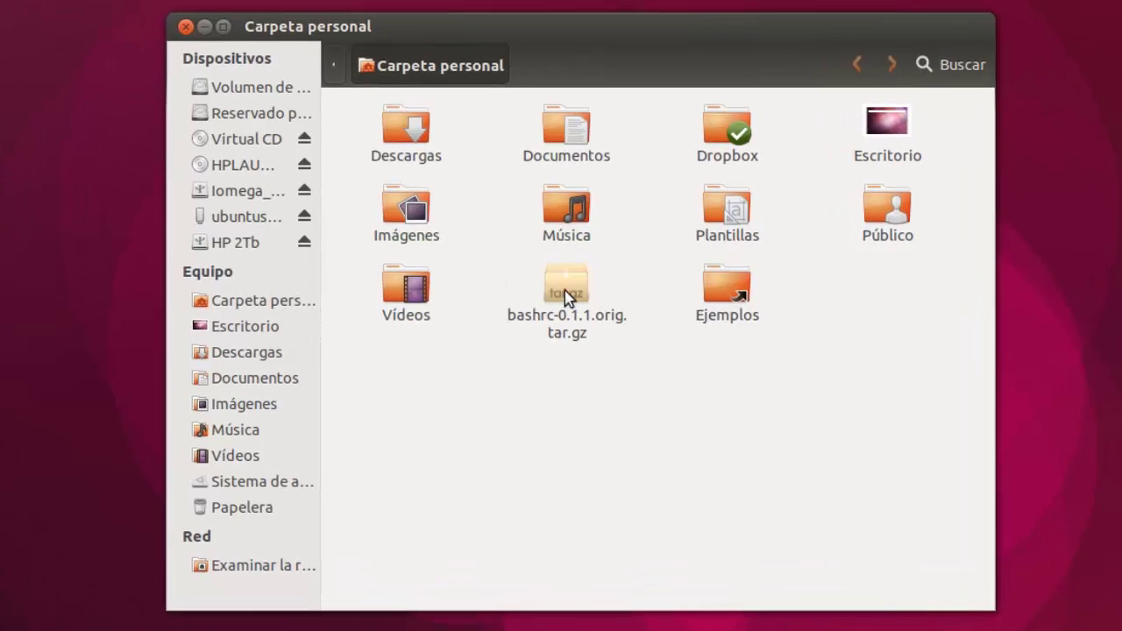
{"action": "right_click", "coordinate": [565, 290]}
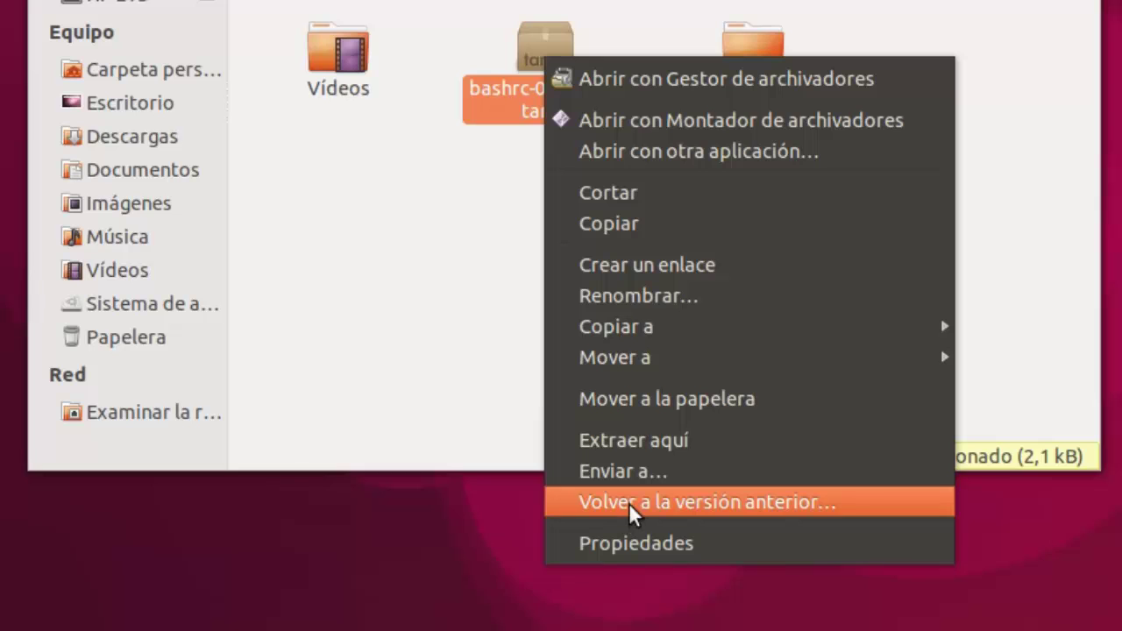
{"action": "left_click", "coordinate": [415, 268]}
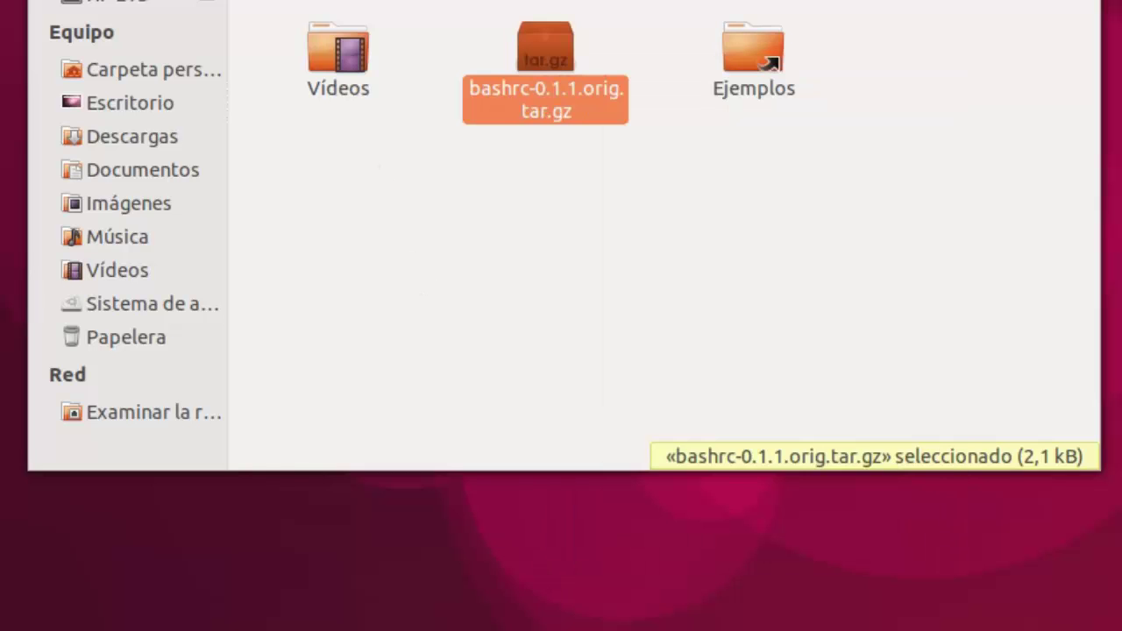
View the Restaurar dialog for returning bashrc-0.1.1.orig.tar.gz to its previous version, and close it without restoring.
{"action": "right_click", "coordinate": [546, 60]}
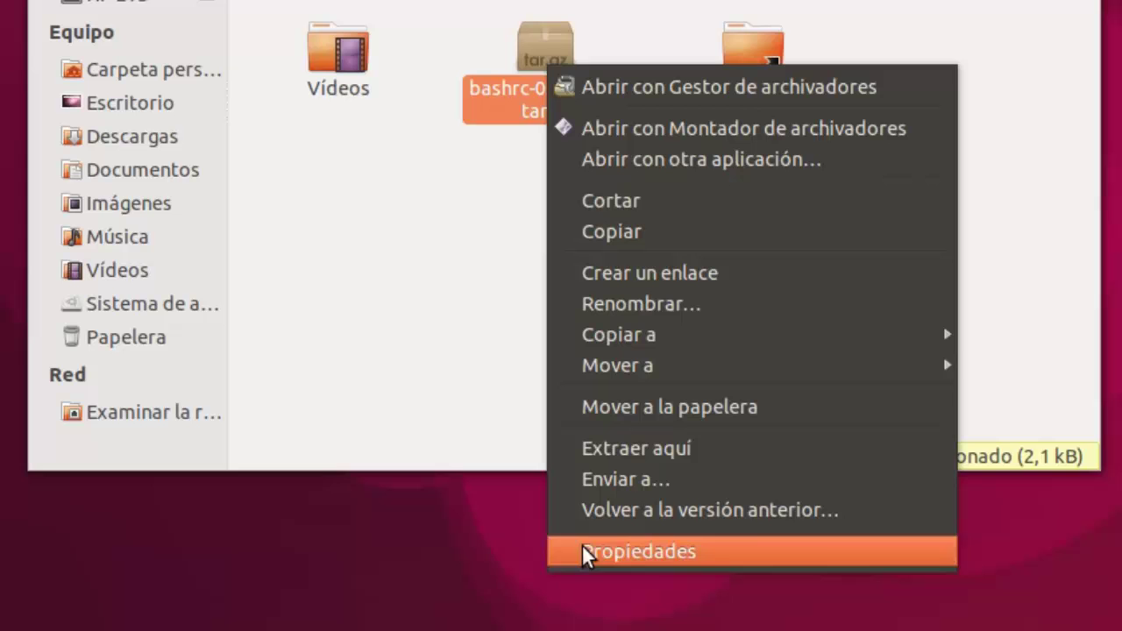
{"action": "left_click", "coordinate": [609, 511]}
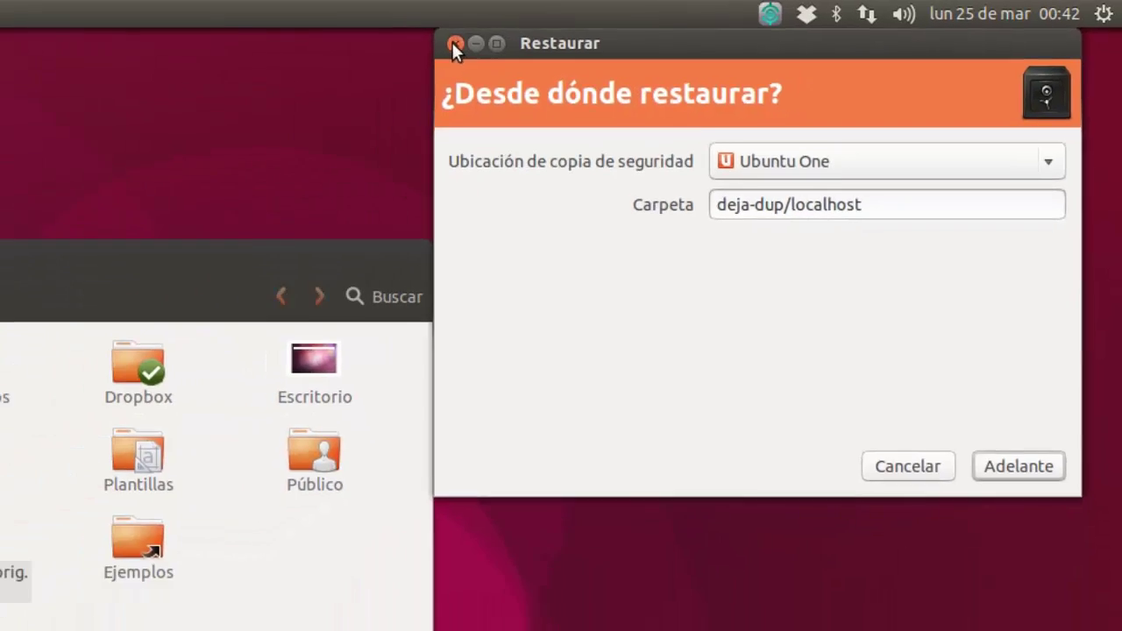
{"action": "left_click", "coordinate": [295, 54]}
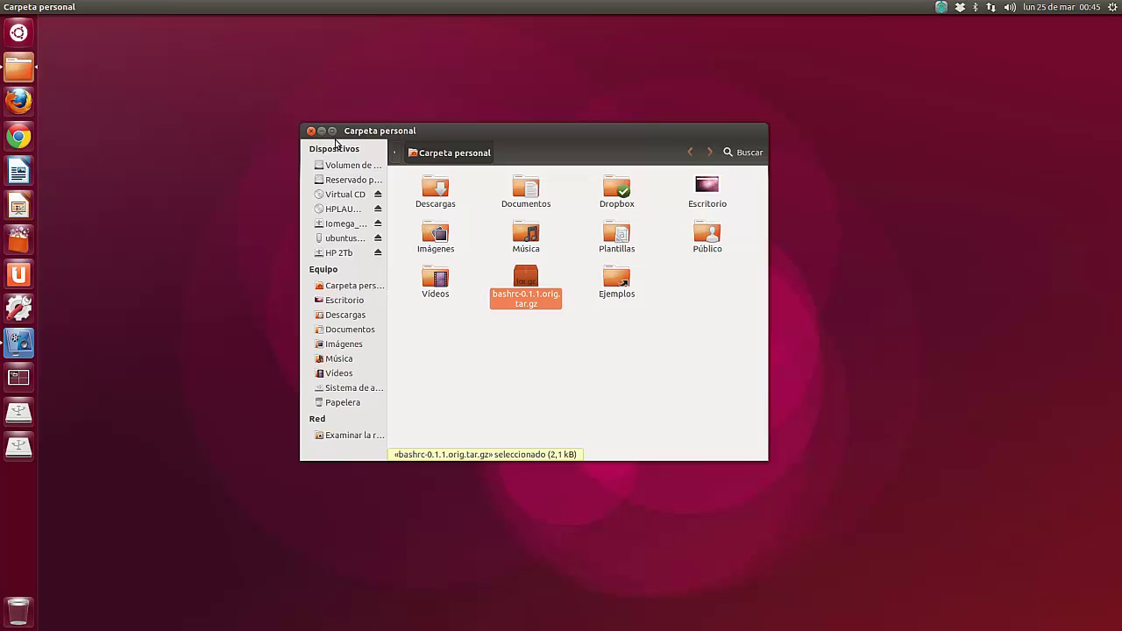
Close the personal folder, then open the Respaldo system settings and view the folders to back up and ignore.
{"action": "left_click", "coordinate": [312, 130]}
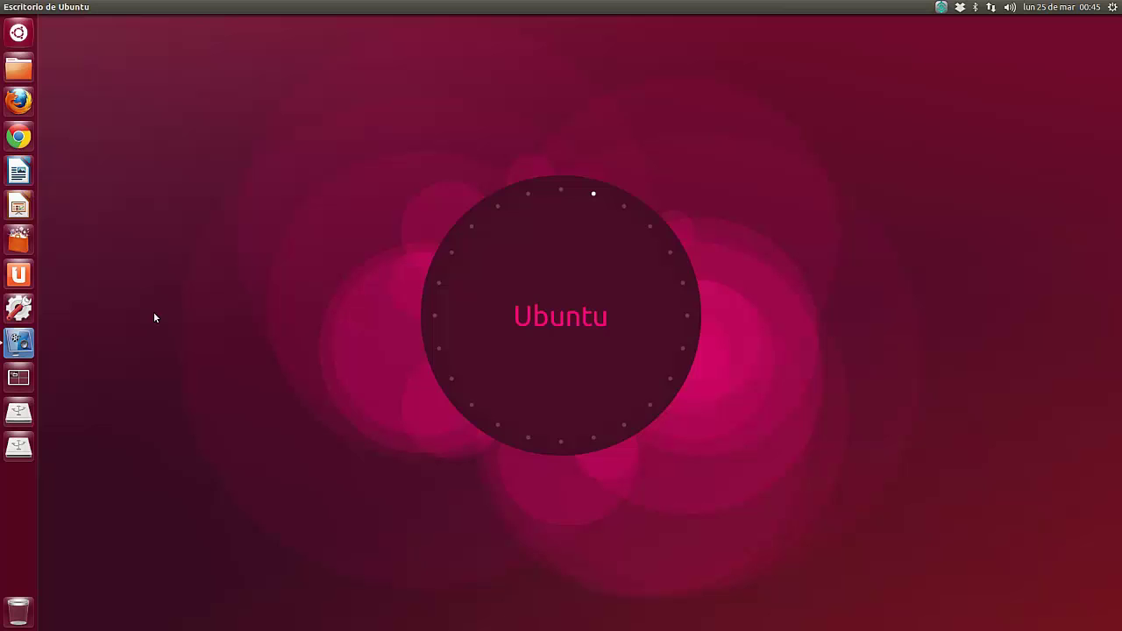
{"action": "left_click", "coordinate": [18, 307]}
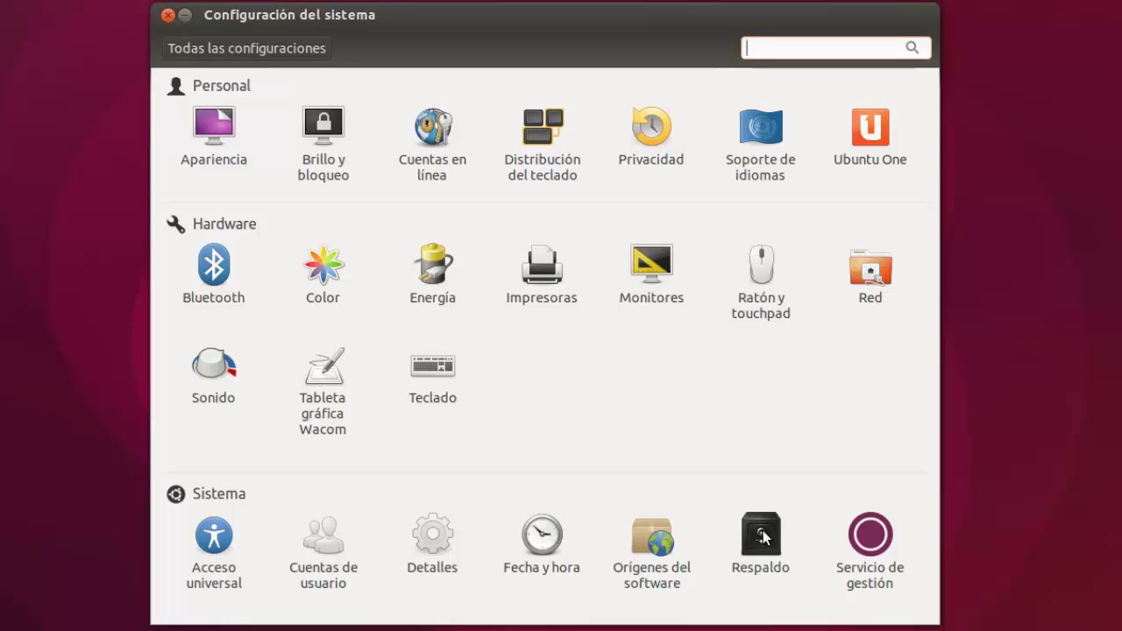
{"action": "left_click", "coordinate": [761, 536]}
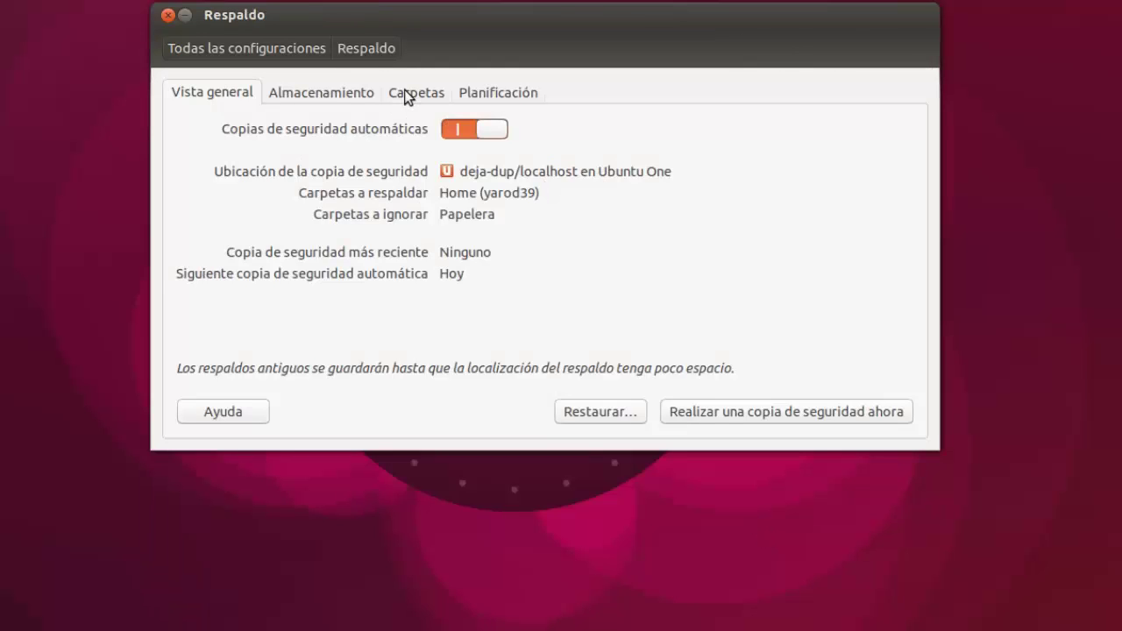
{"action": "left_click", "coordinate": [406, 96]}
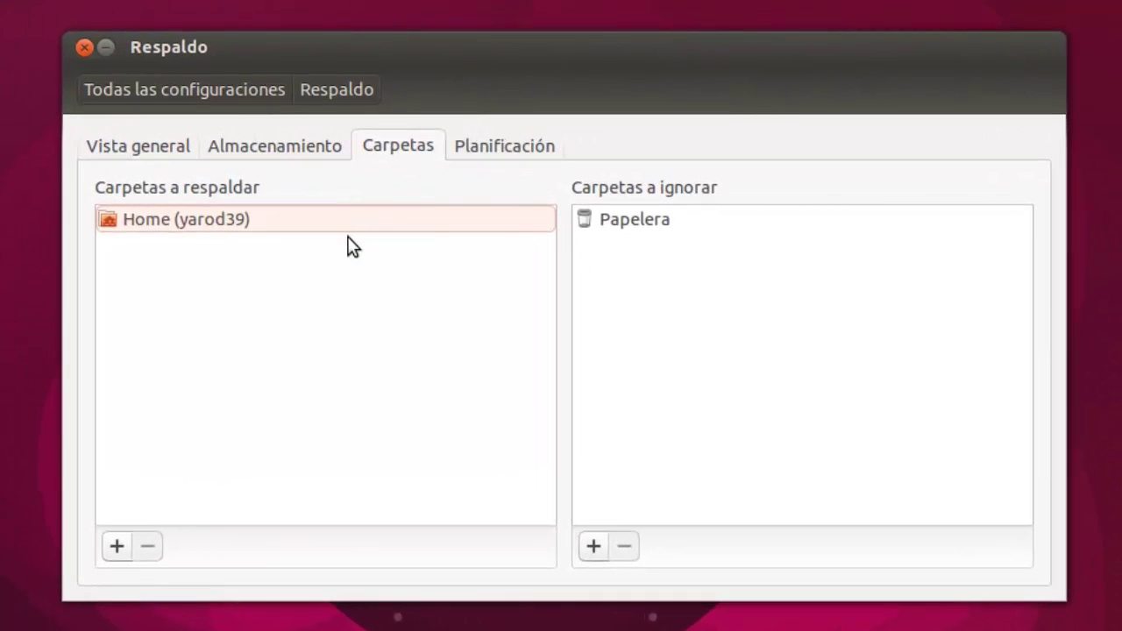
Set the backup storage location to the HP 2Tb drive with /respaldo as the folder.
{"action": "left_click", "coordinate": [299, 147]}
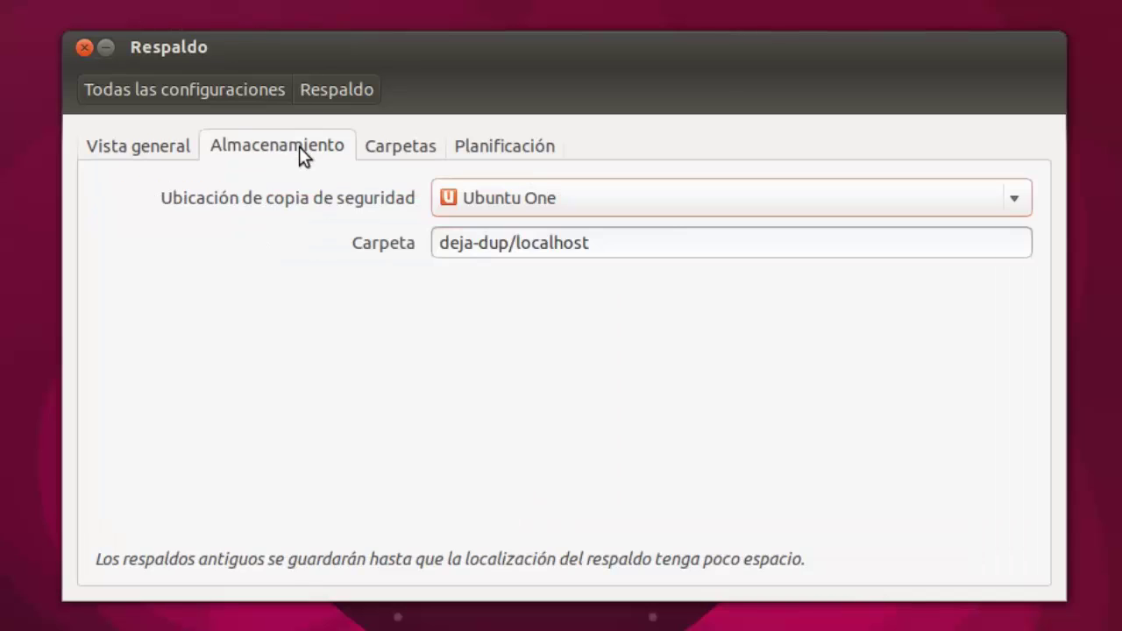
{"action": "left_click", "coordinate": [667, 203]}
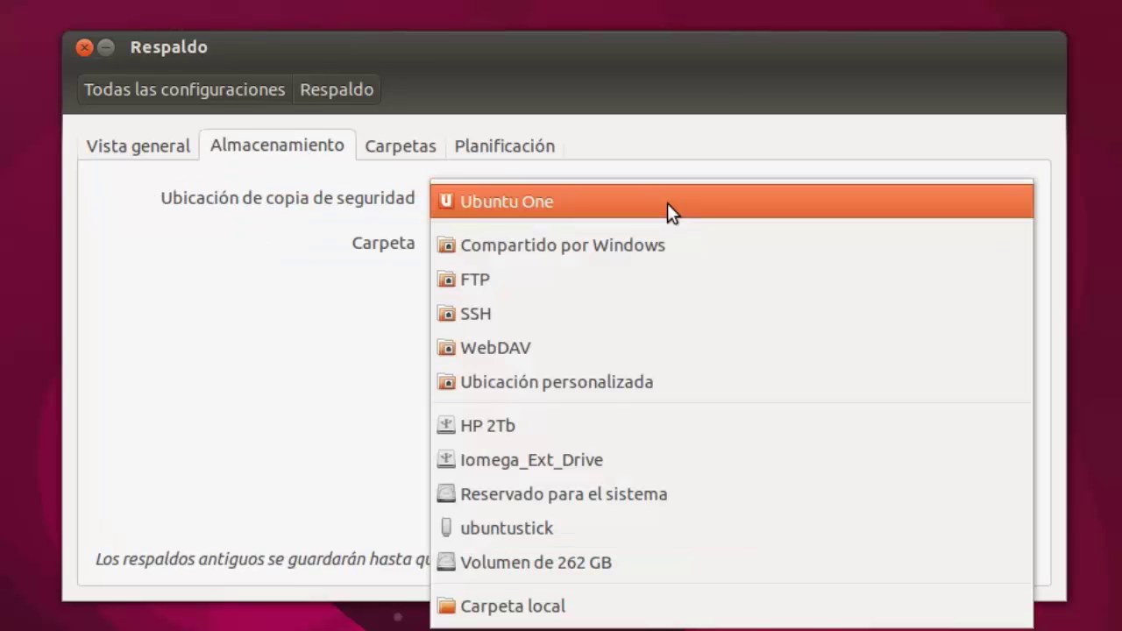
{"action": "left_click", "coordinate": [636, 428]}
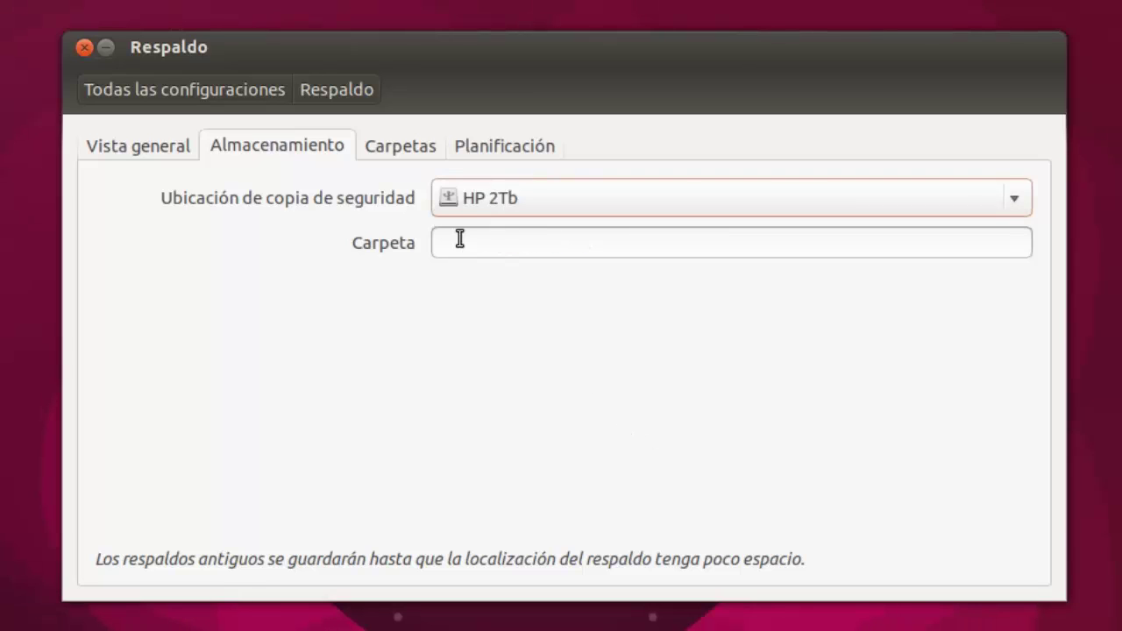
{"action": "key", "text": "Tab"}
{"action": "type", "text": "/"}
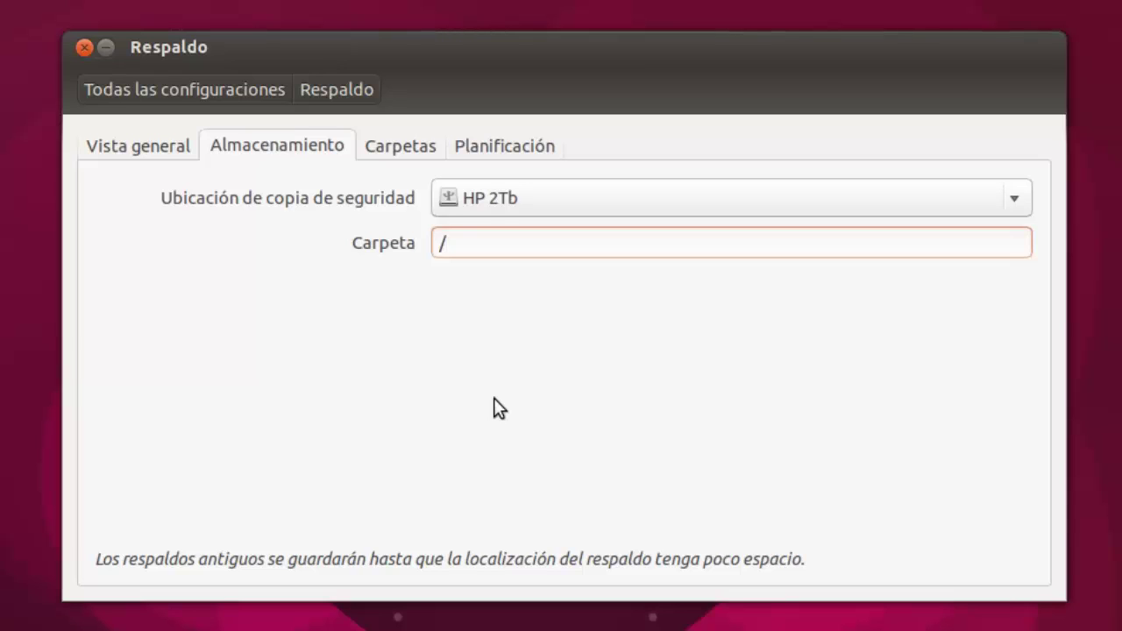
{"action": "type", "text": "respaldo"}
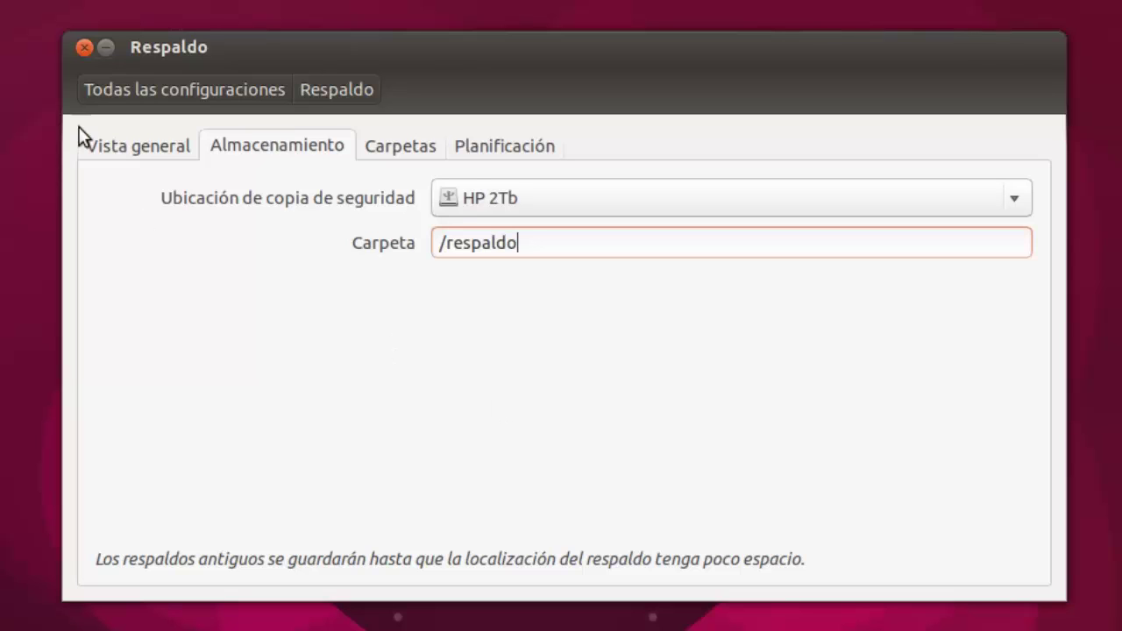
Return to the backup overview and start a manual backup immediately.
{"action": "left_click", "coordinate": [127, 145]}
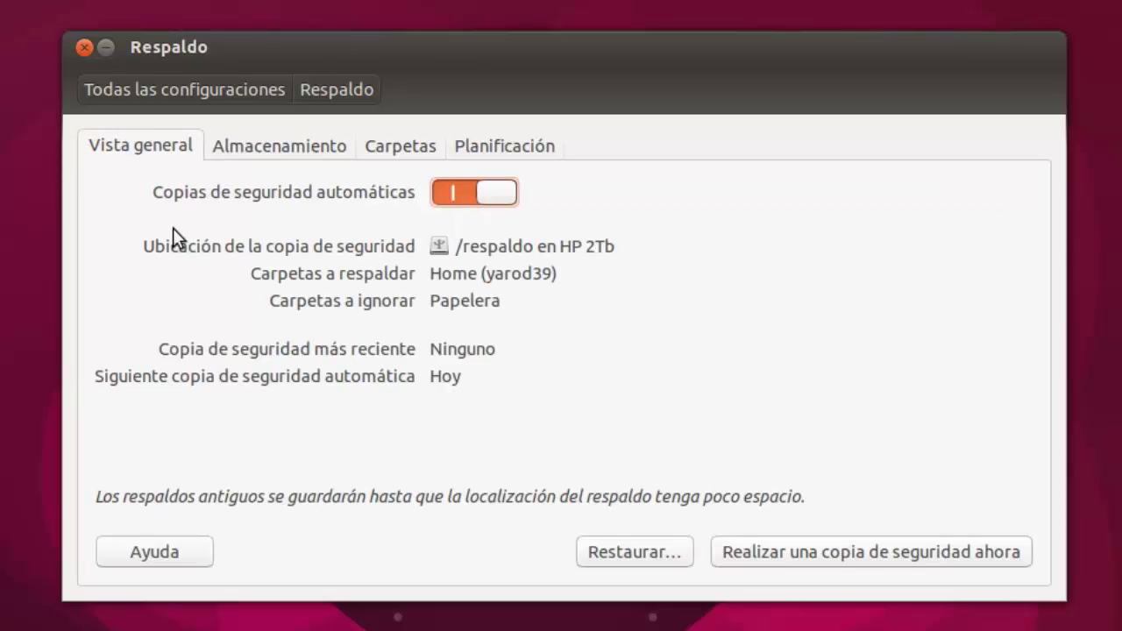
{"action": "left_click", "coordinate": [883, 553]}
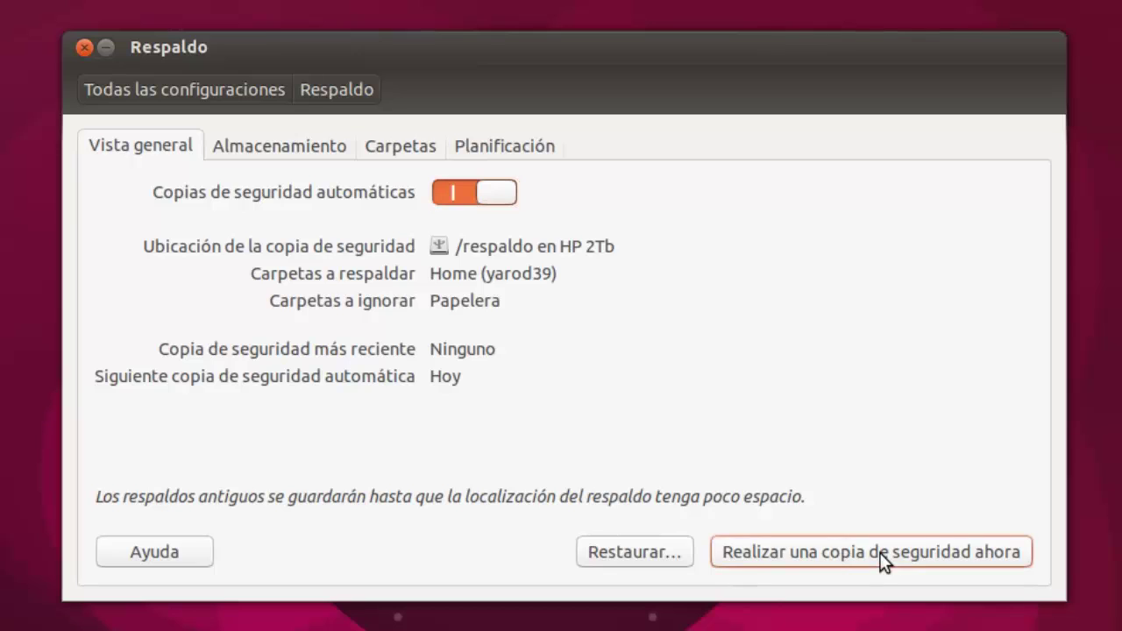